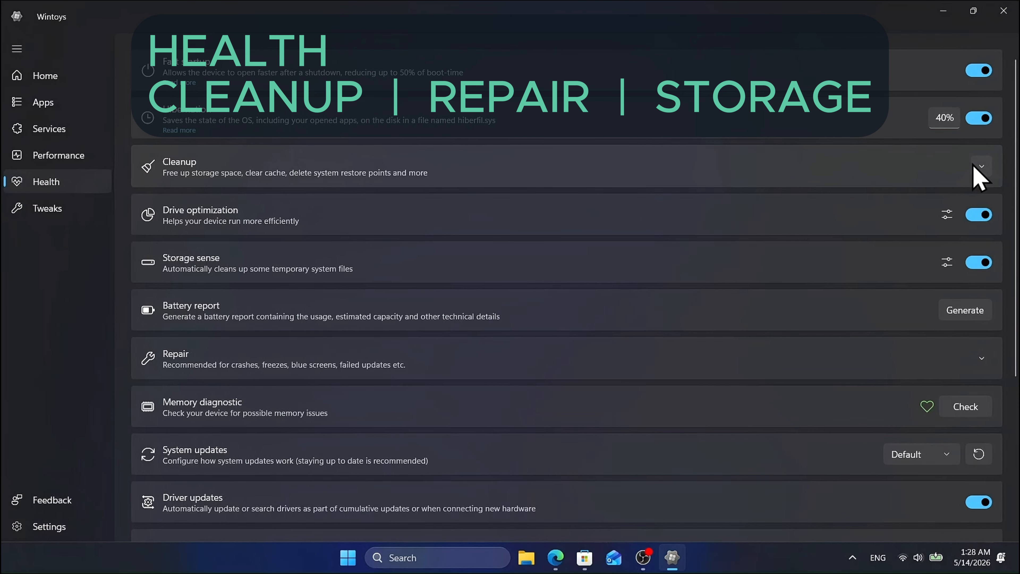
Step: Delete all System files and the Browsers cache through the Storage cleanup
click(981, 167)
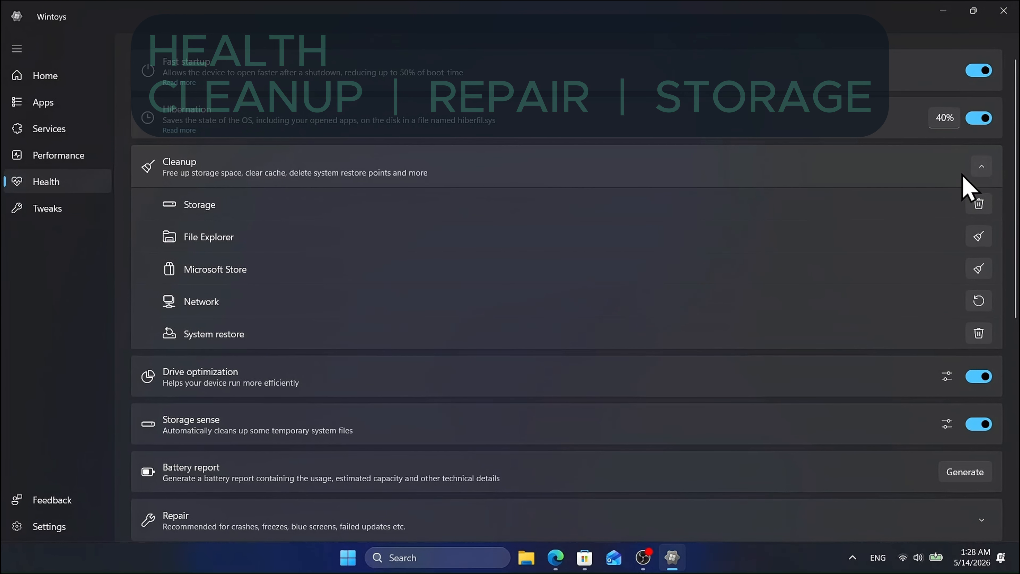
click(979, 205)
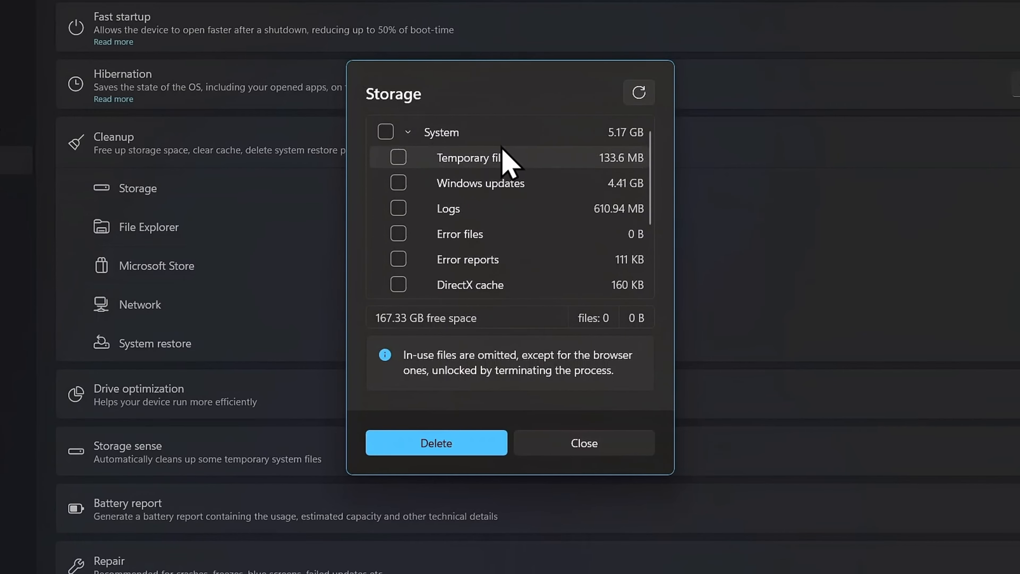
click(386, 132)
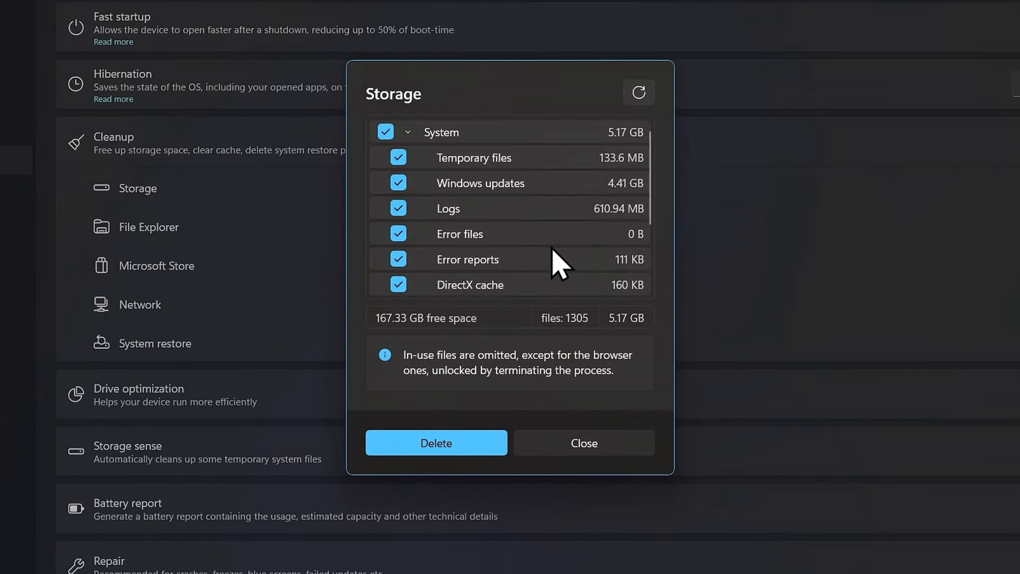
scroll(561, 264, down, 3)
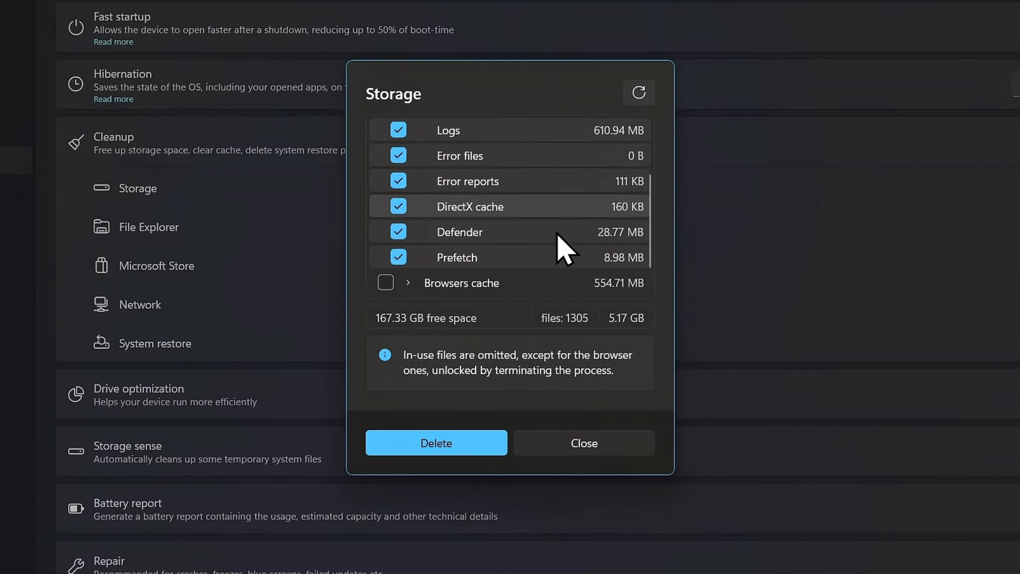
scroll(566, 237, down, 1)
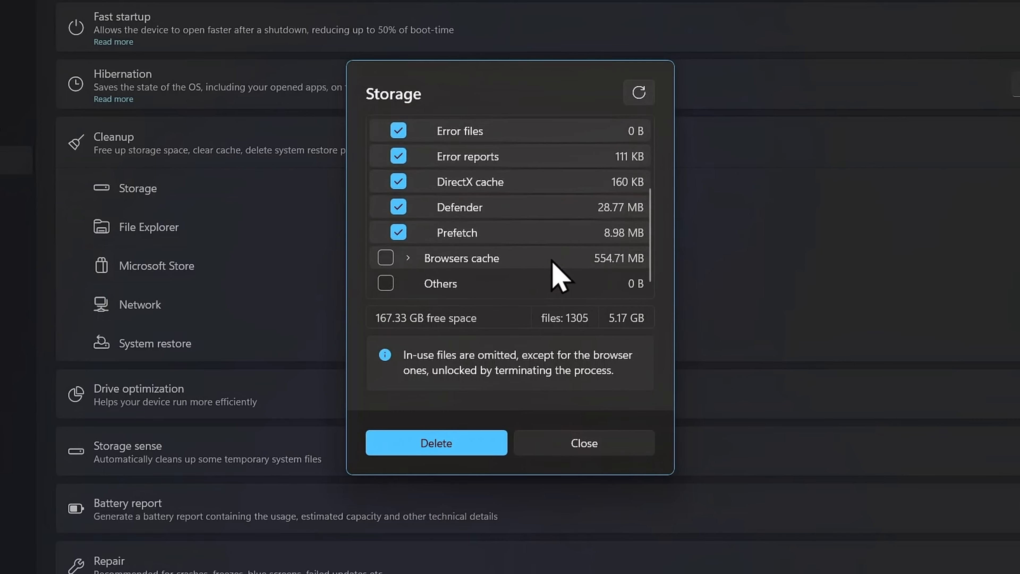
click(385, 258)
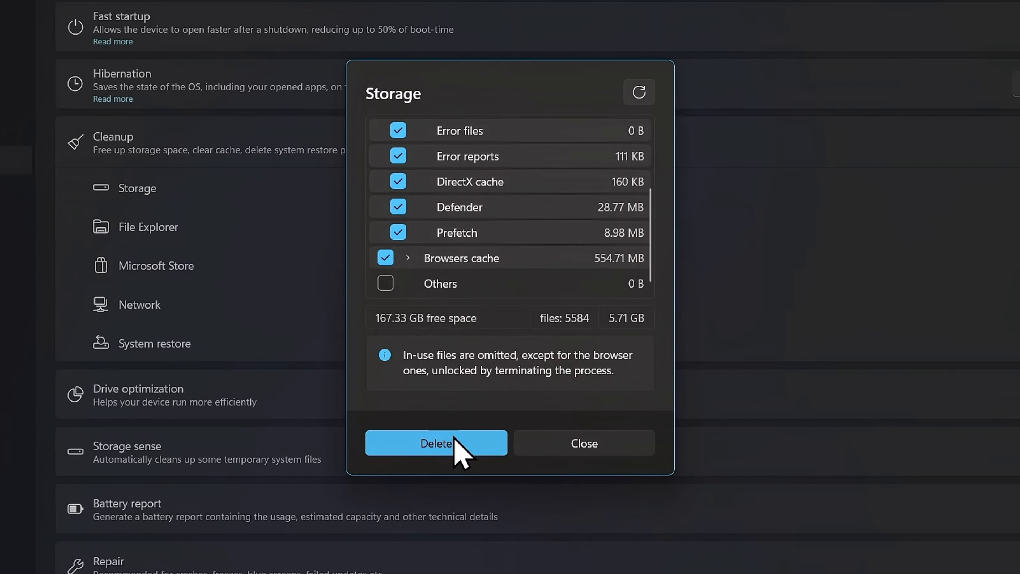
click(441, 443)
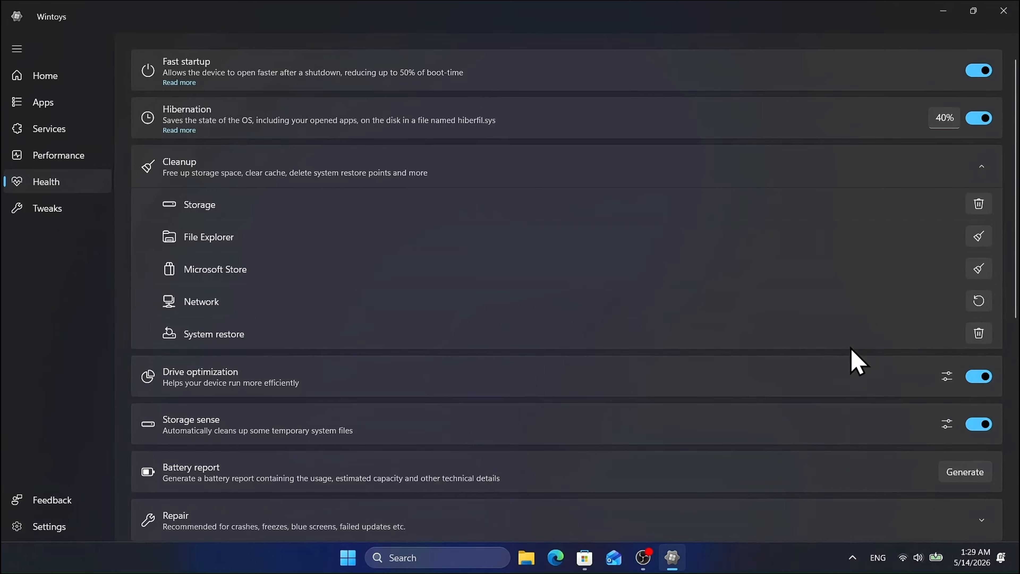
Step: Clear the File Explorer history and the Microsoft Store cache, and close the Store window
click(978, 236)
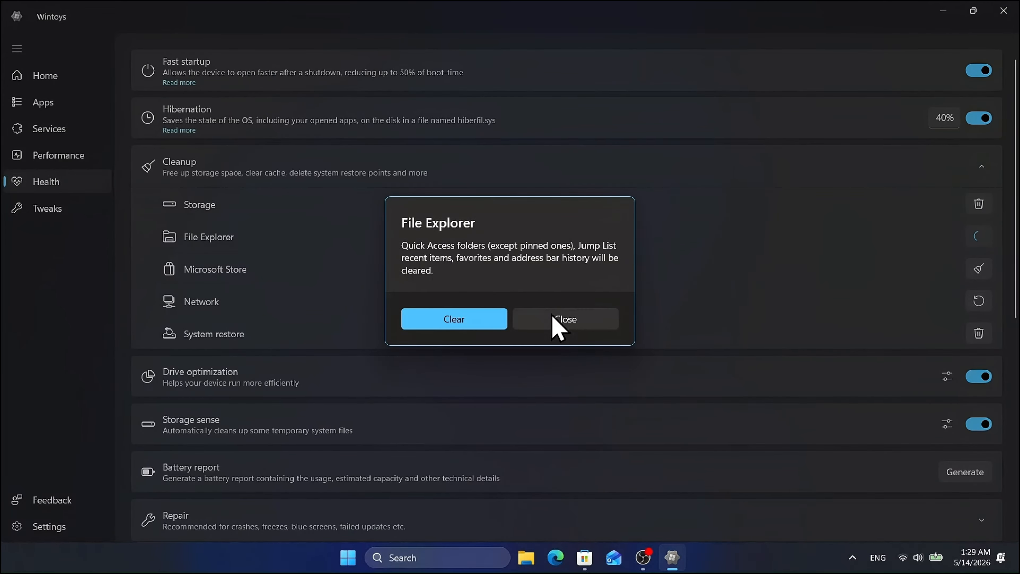
click(483, 322)
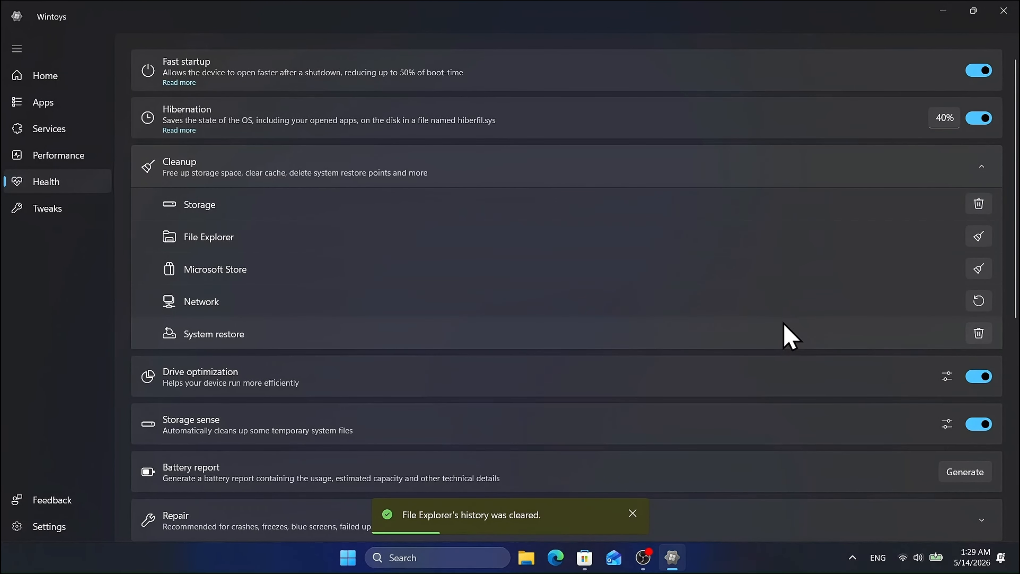
click(979, 269)
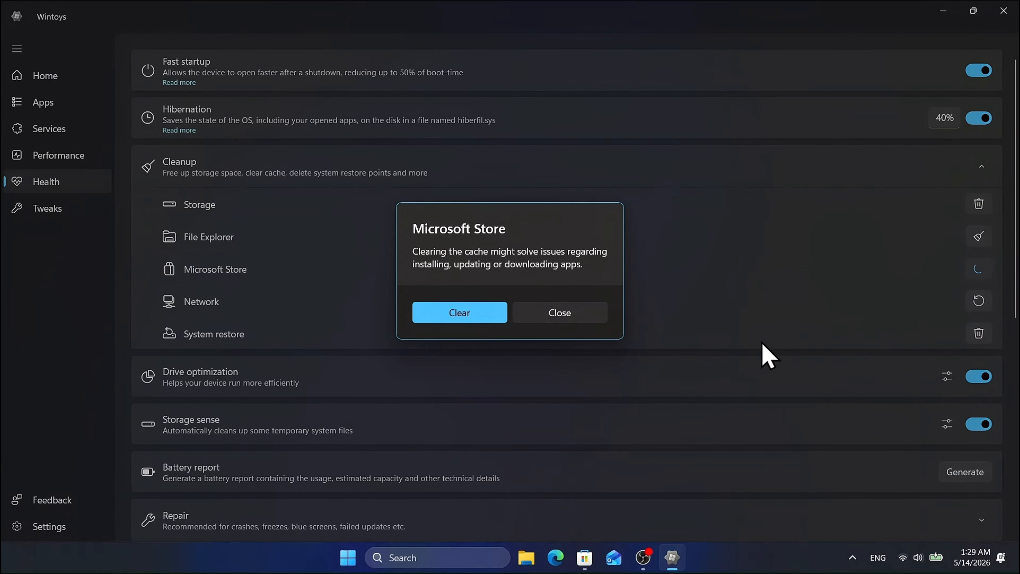
click(459, 317)
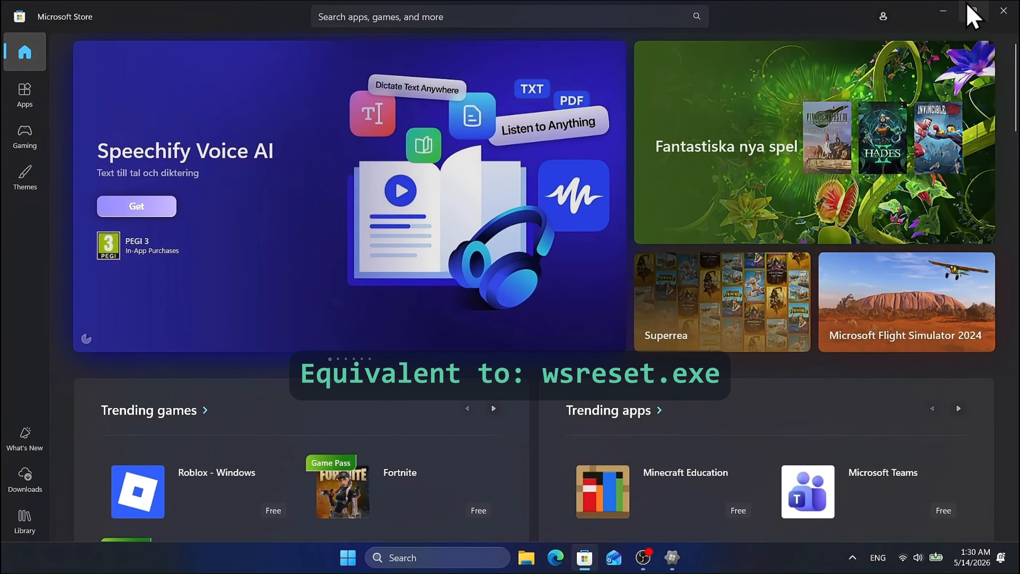
click(1003, 17)
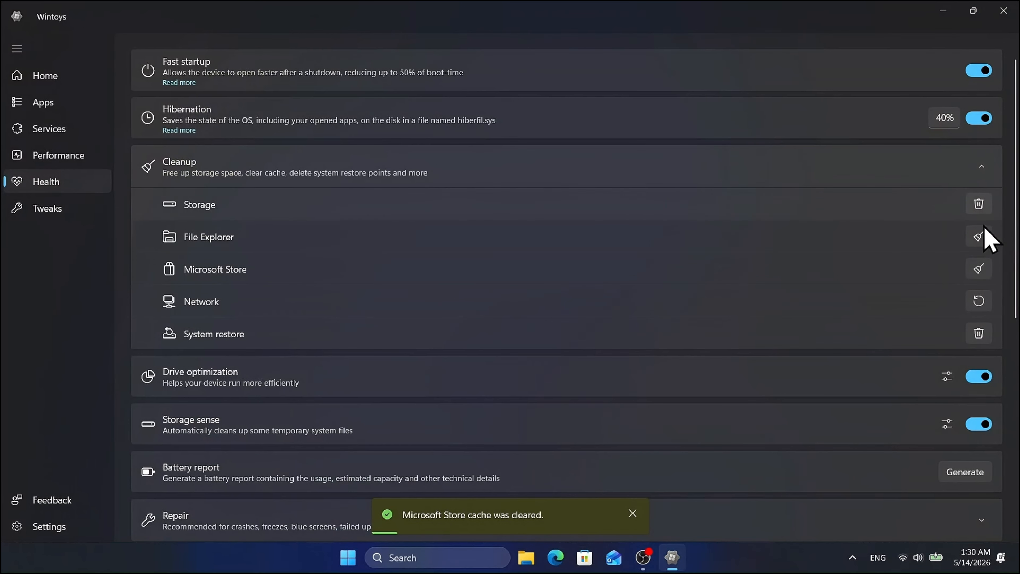
Step: Flush the DNS cache through the Network cleanup
click(979, 301)
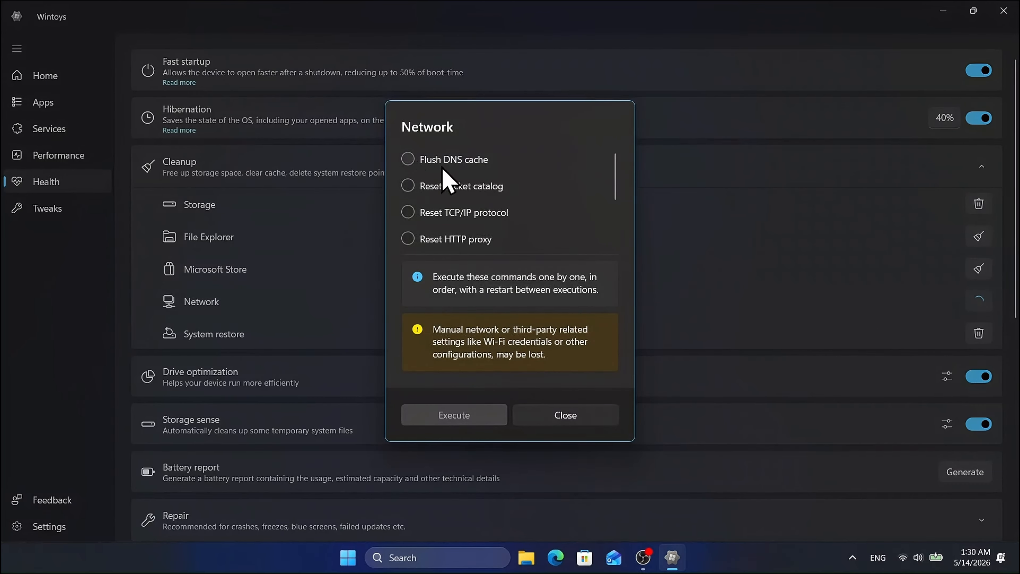
click(408, 160)
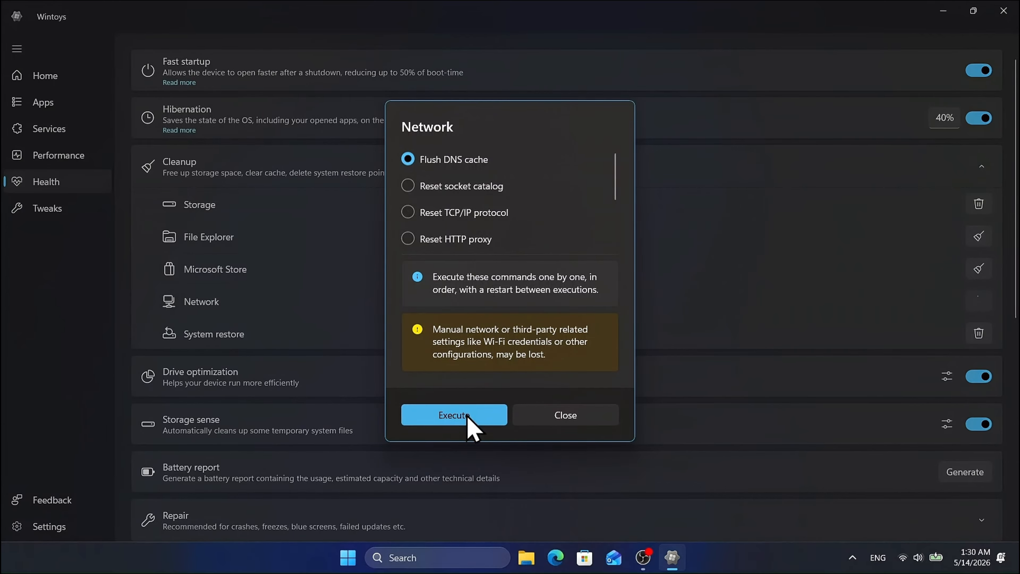
click(454, 416)
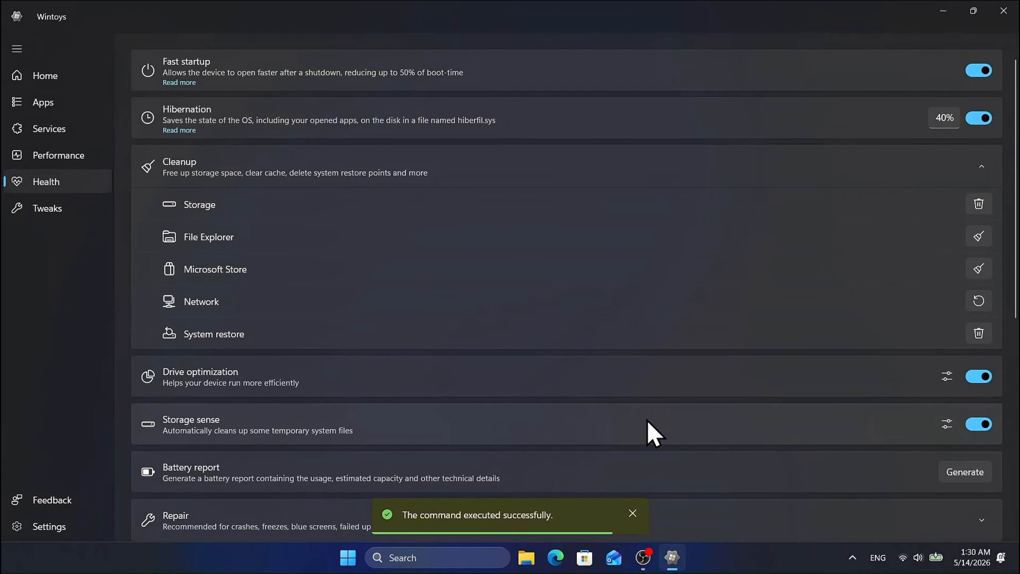
Step: Expand the Repair section to review the DISM, SFC and CHKDSK tools
scroll(997, 398, down, 5)
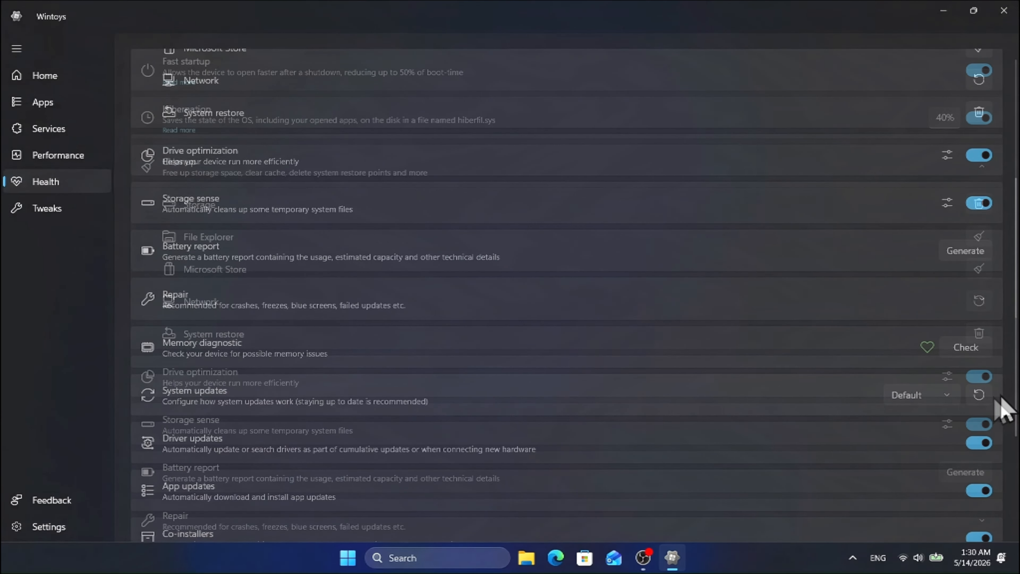
click(983, 301)
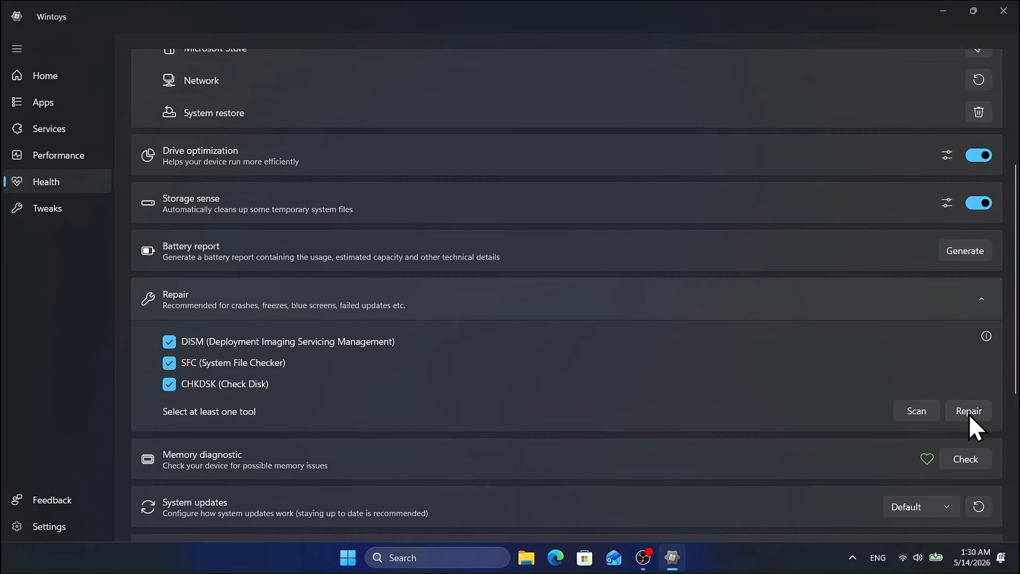
scroll(998, 392, down, 5)
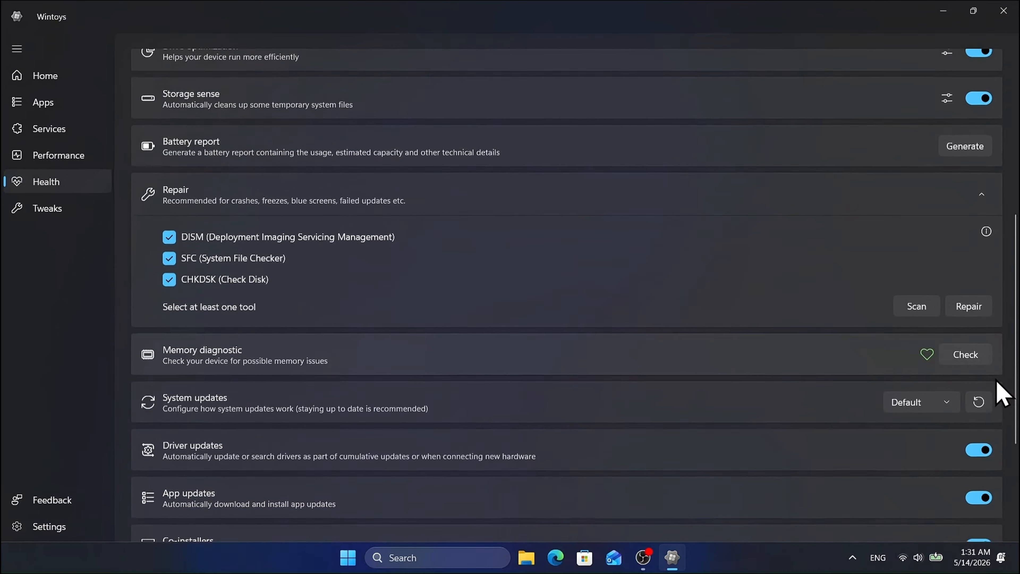
Step: Review the System updates modes, start a check for Windows updates, and minimize the Settings window
scroll(998, 392, down, 2)
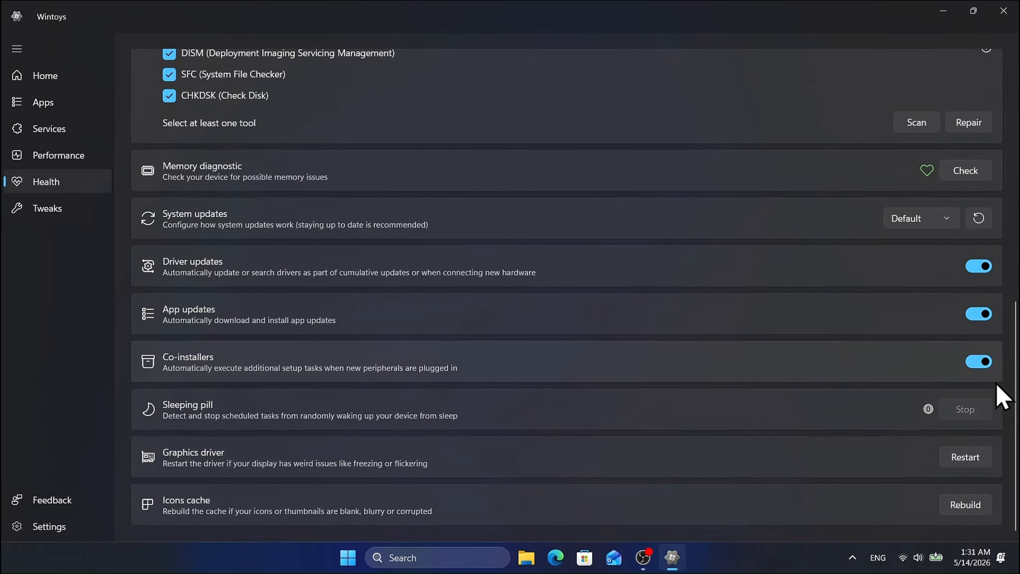
click(945, 219)
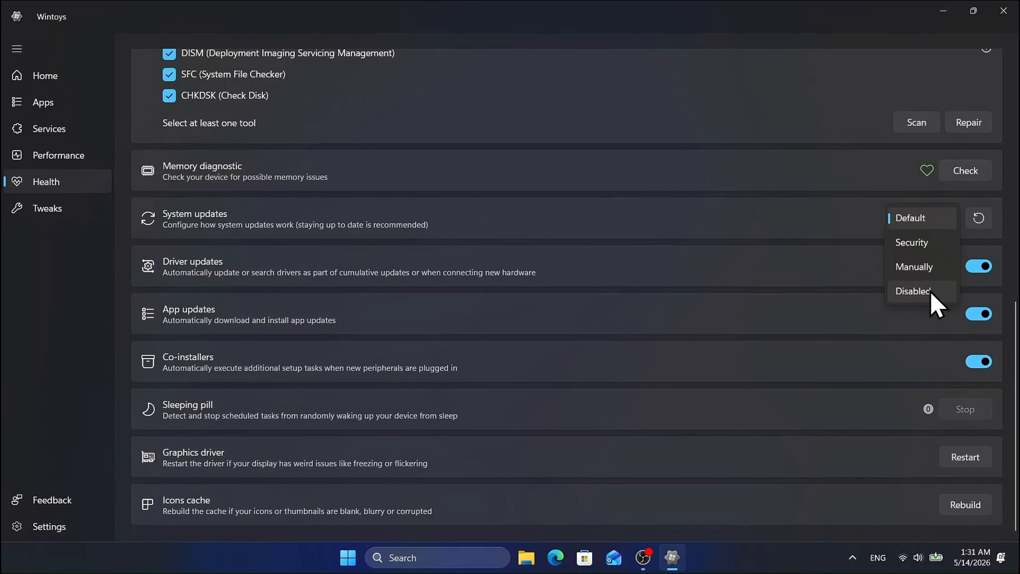
click(980, 214)
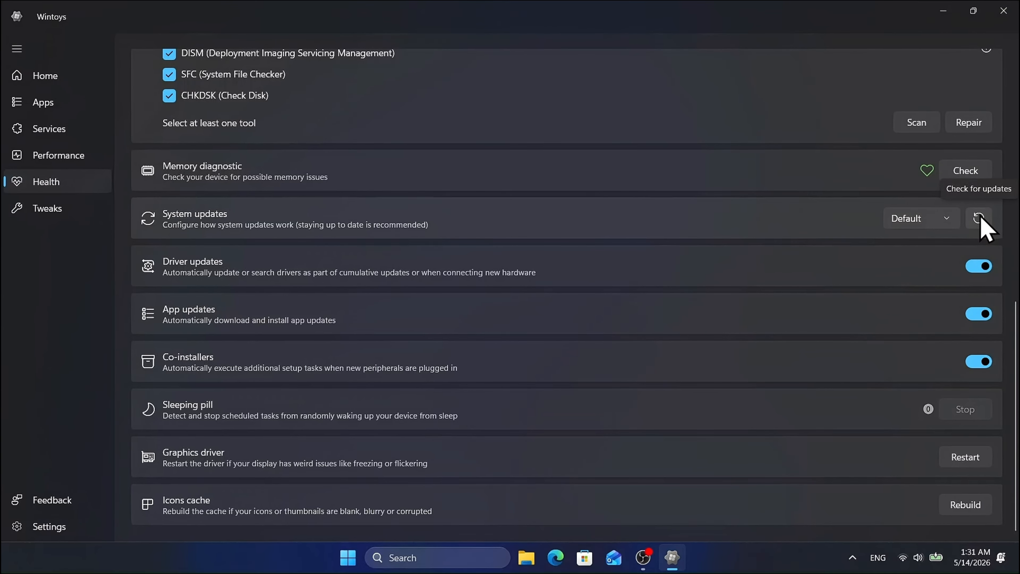
click(978, 217)
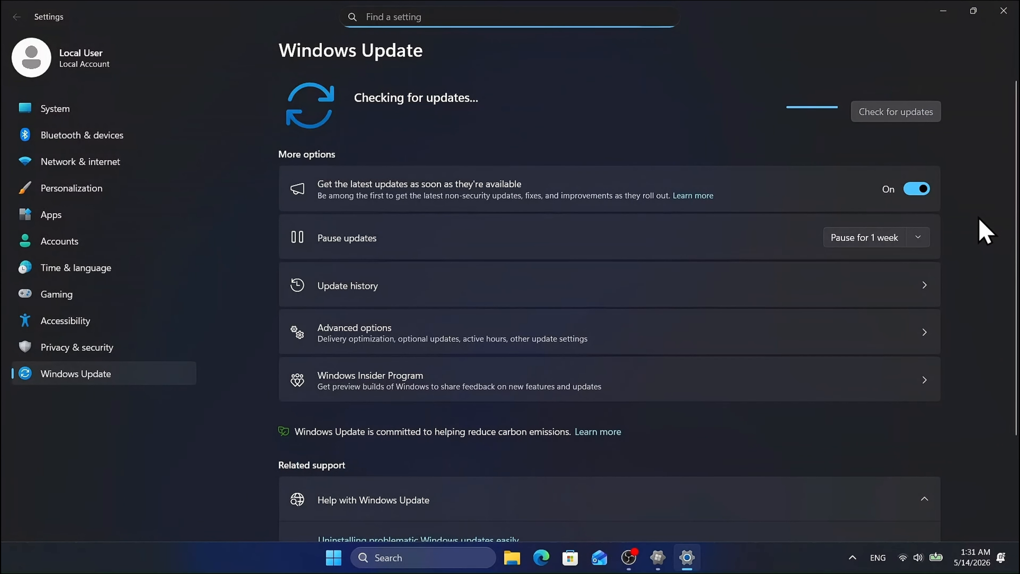
click(940, 17)
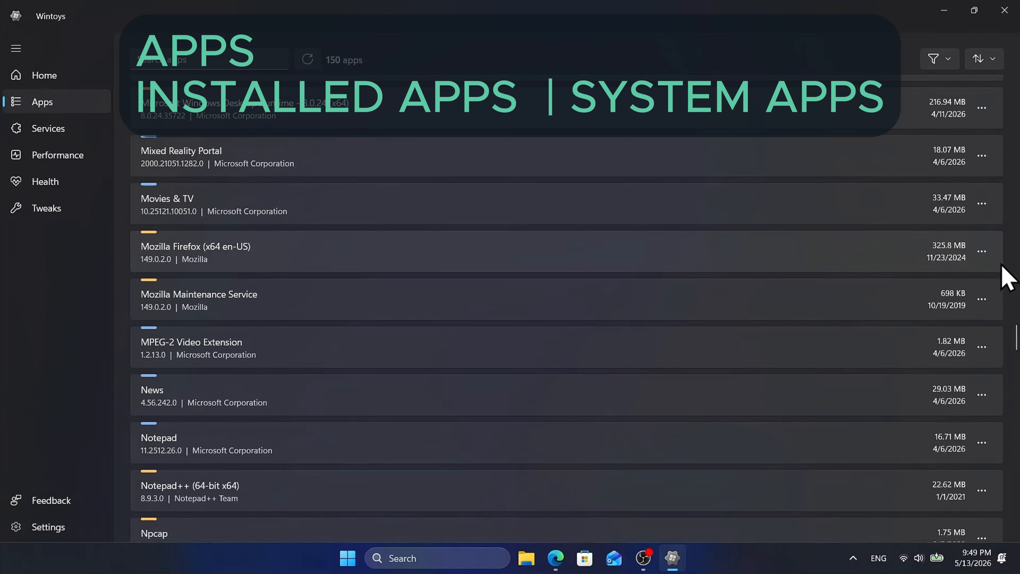
Step: Uninstall Power Automate from the installed apps list
scroll(1008, 278, down, 5)
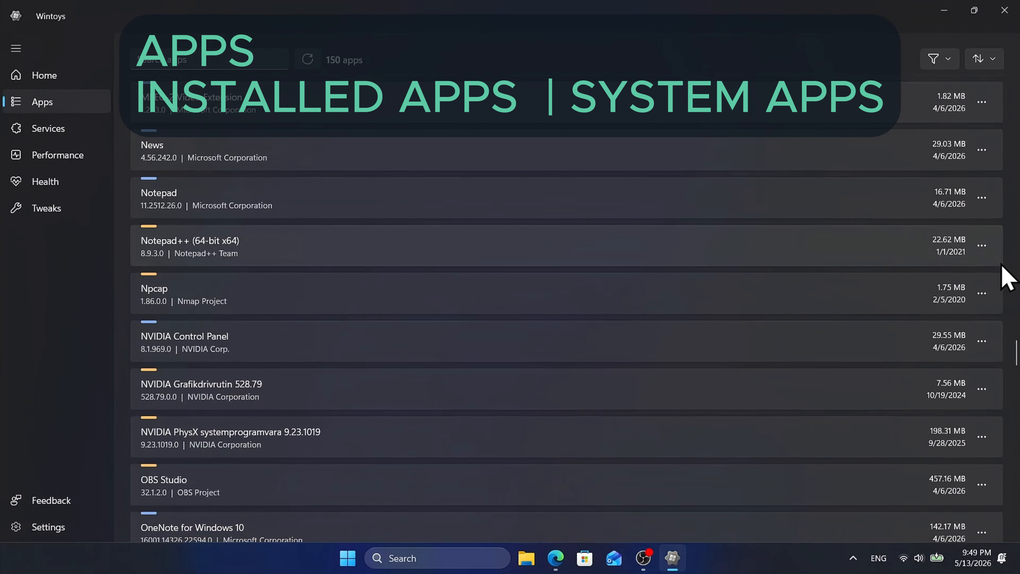
scroll(1008, 277, down, 5)
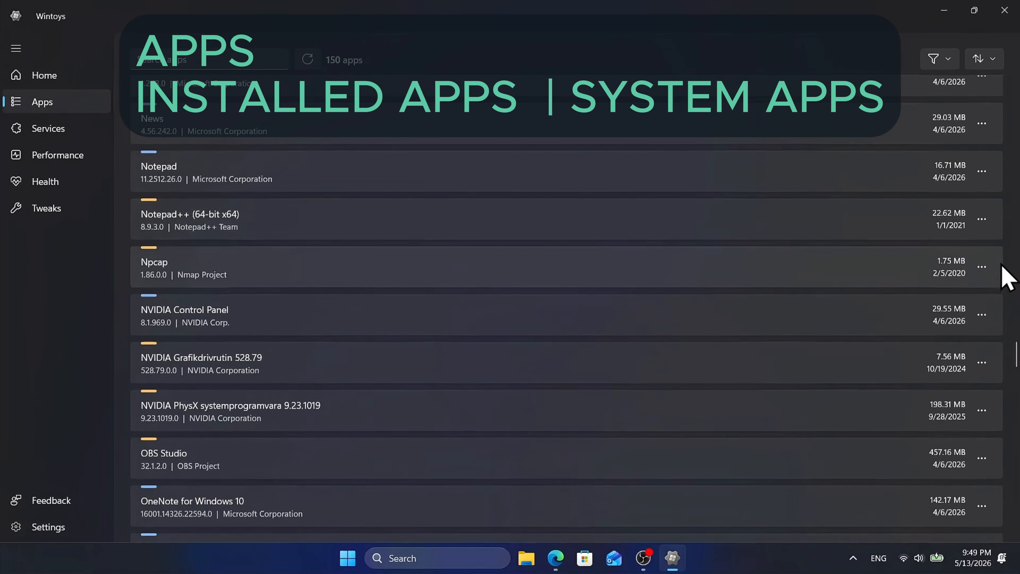
scroll(1008, 277, down, 3)
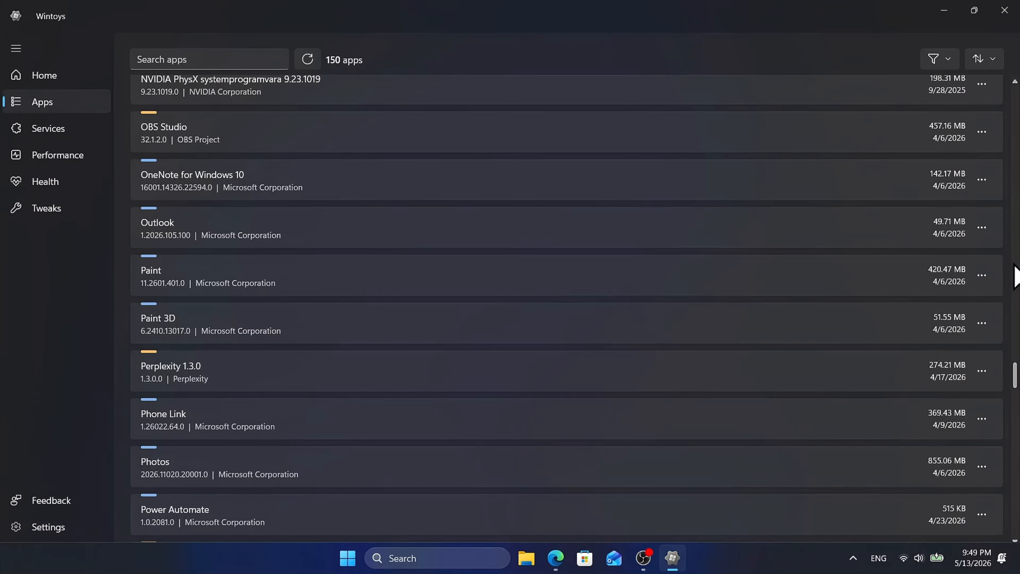
scroll(1016, 277, down, 6)
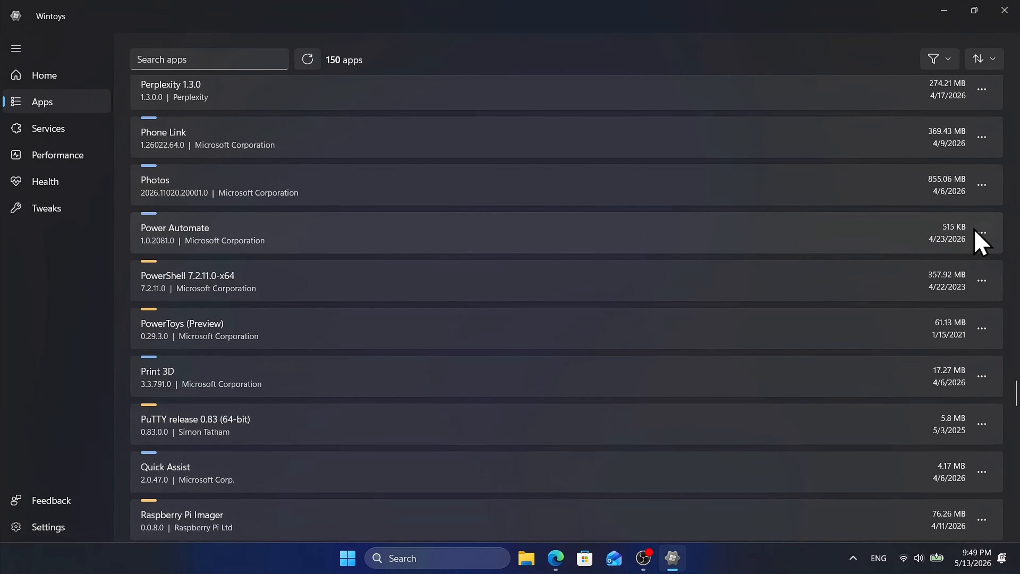
click(981, 233)
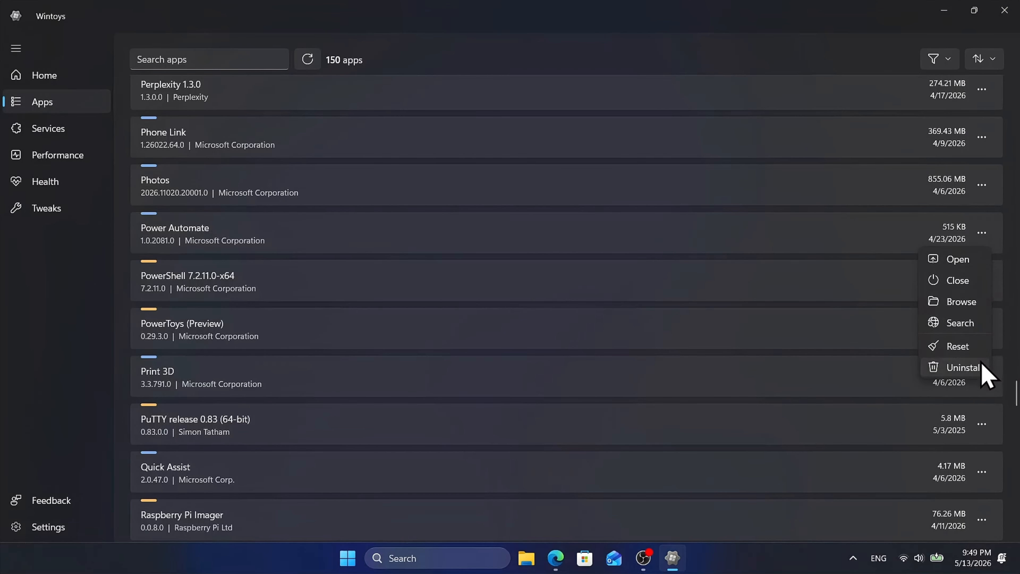
click(972, 369)
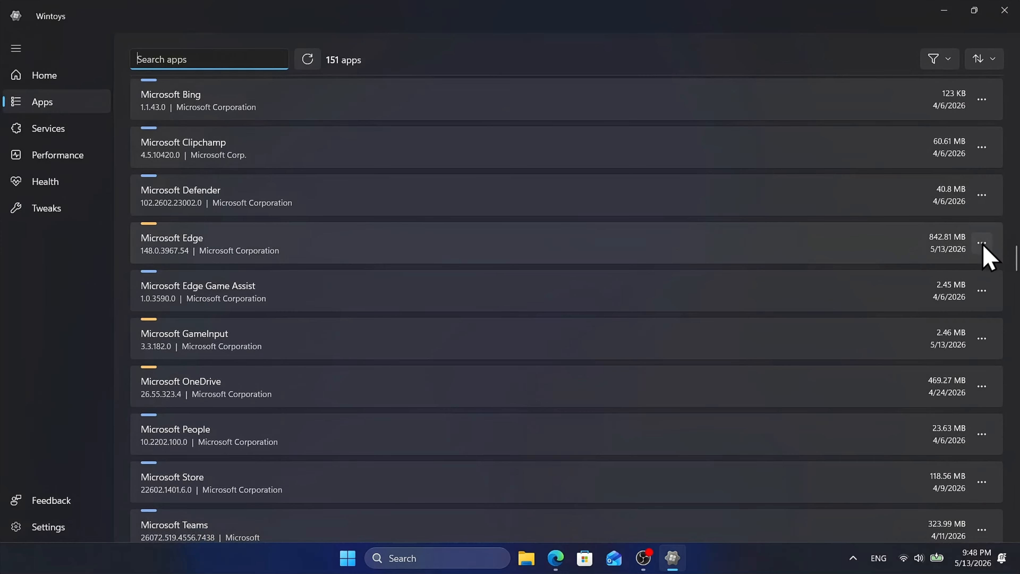
Step: Examine which actions are available for Microsoft Edge in the installed apps list
click(982, 246)
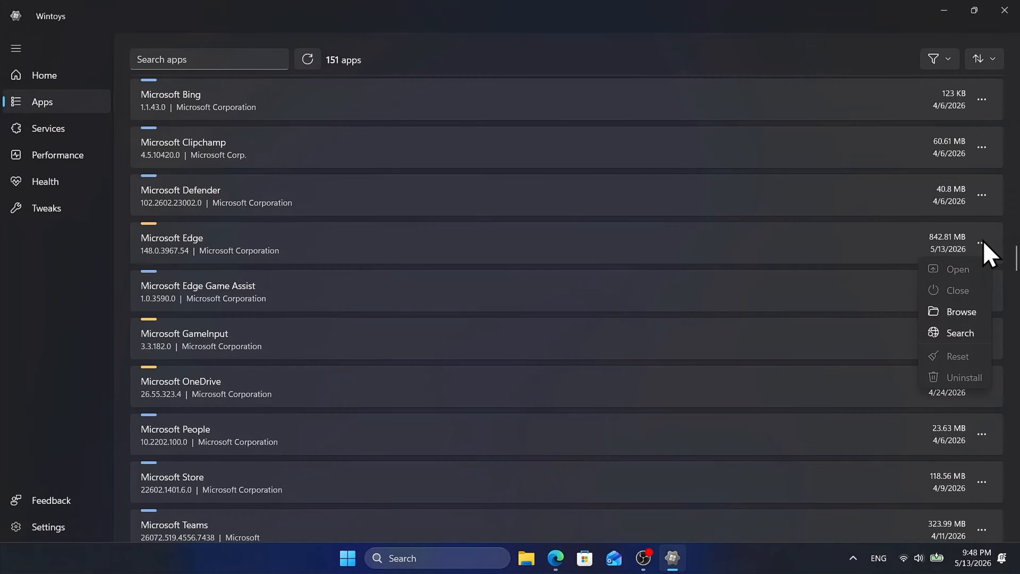
click(984, 242)
Step: Uninstall Microsoft Teams (the non-personal version) from the installed apps list
scroll(1013, 256, down, 2)
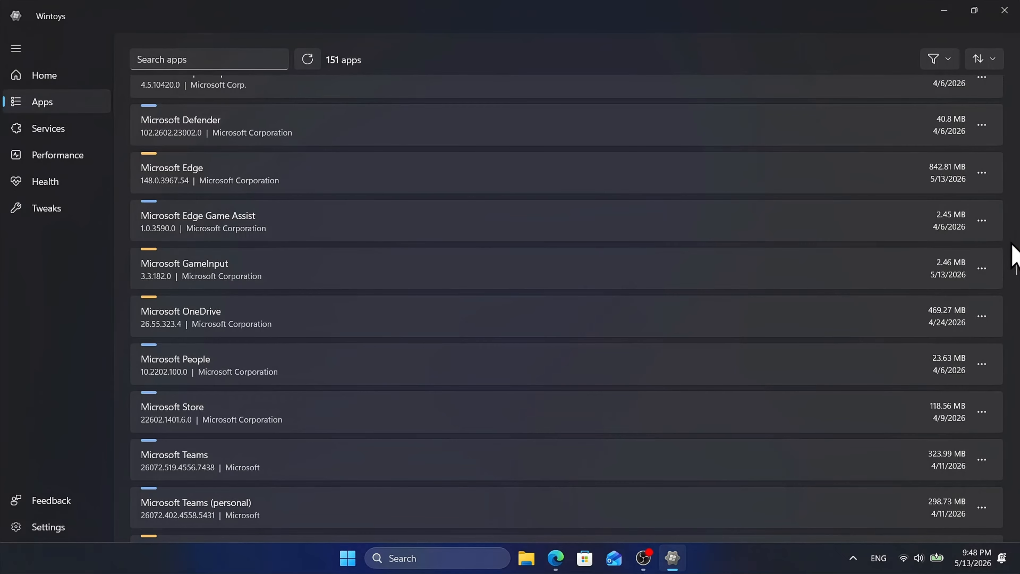
scroll(1013, 246, down, 5)
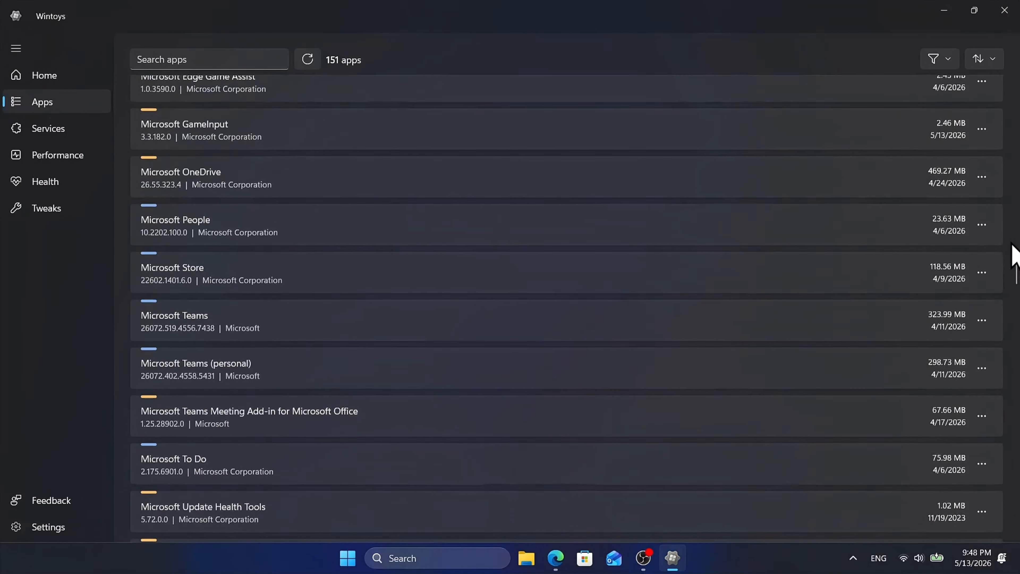
scroll(1013, 255, down, 3)
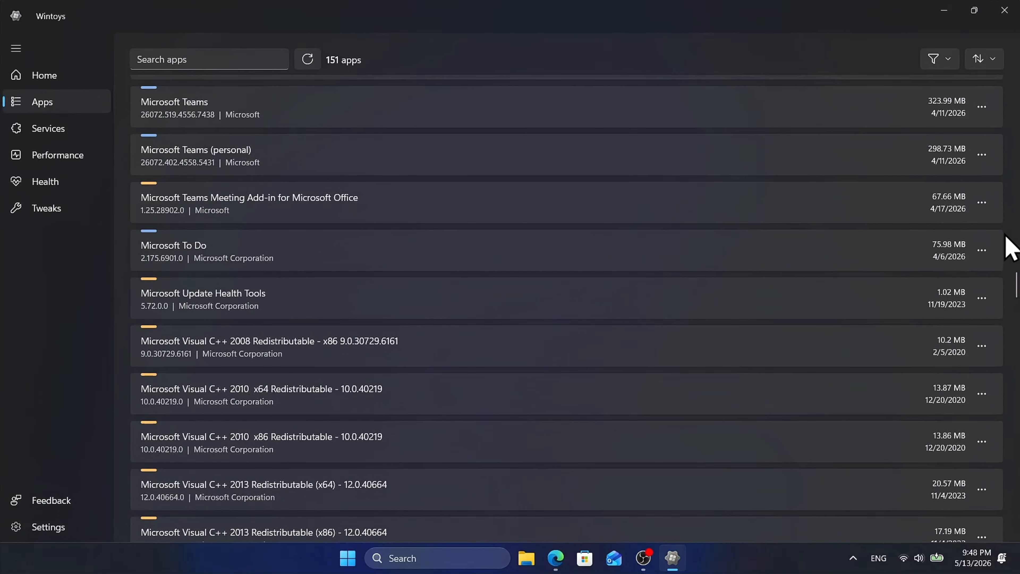
scroll(988, 225, up, 2)
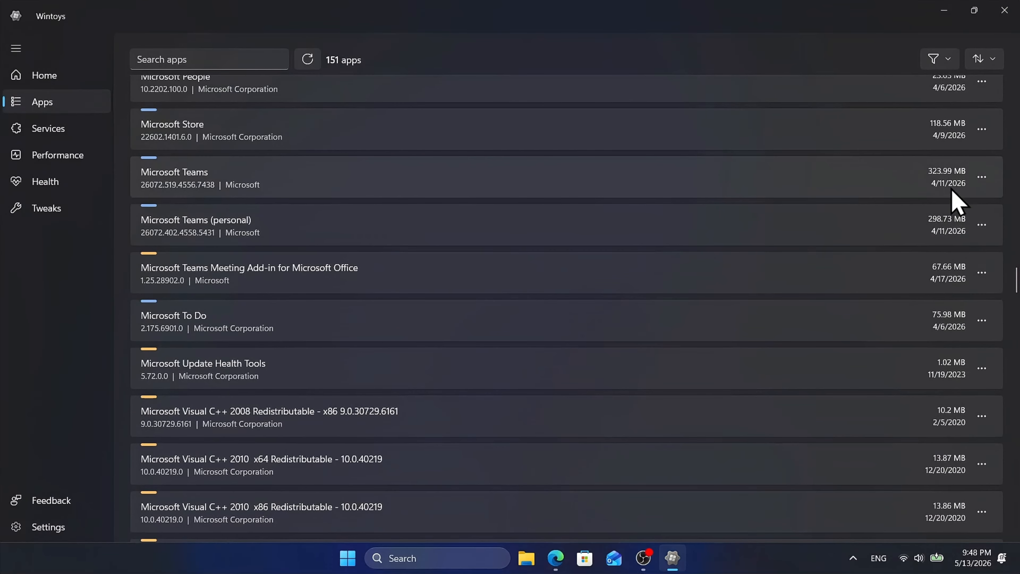
click(982, 177)
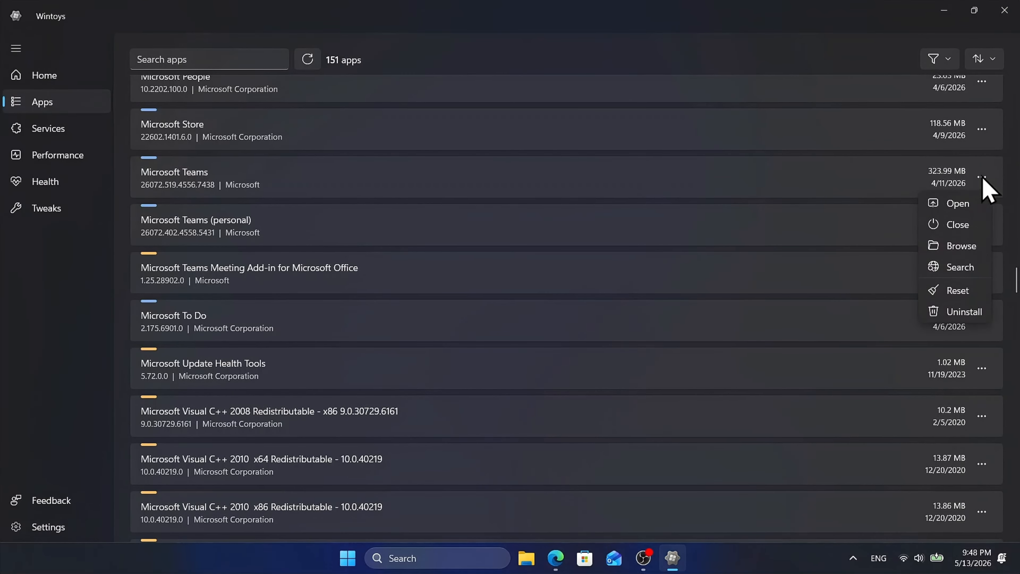
click(967, 312)
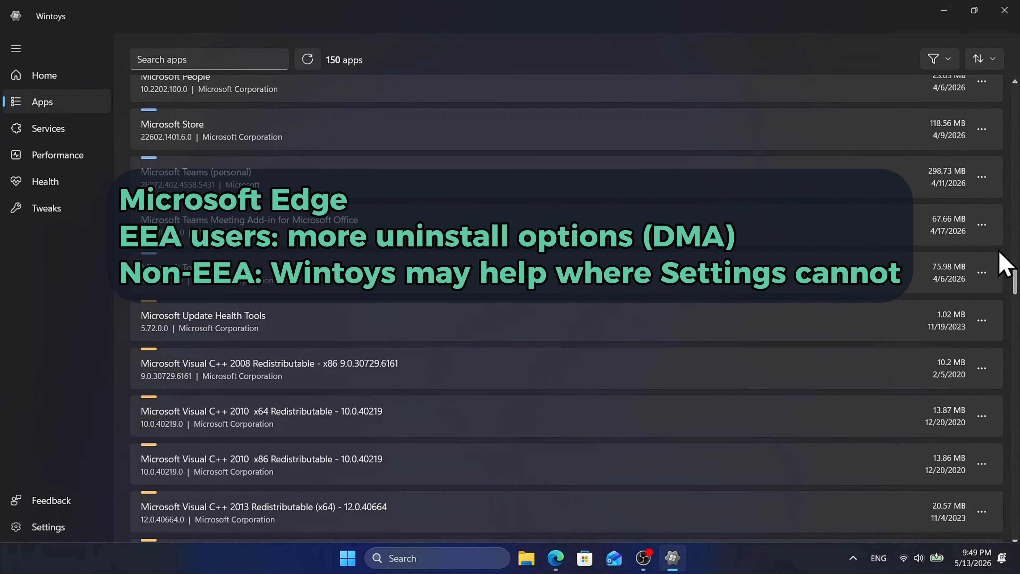
scroll(996, 270, down, 6)
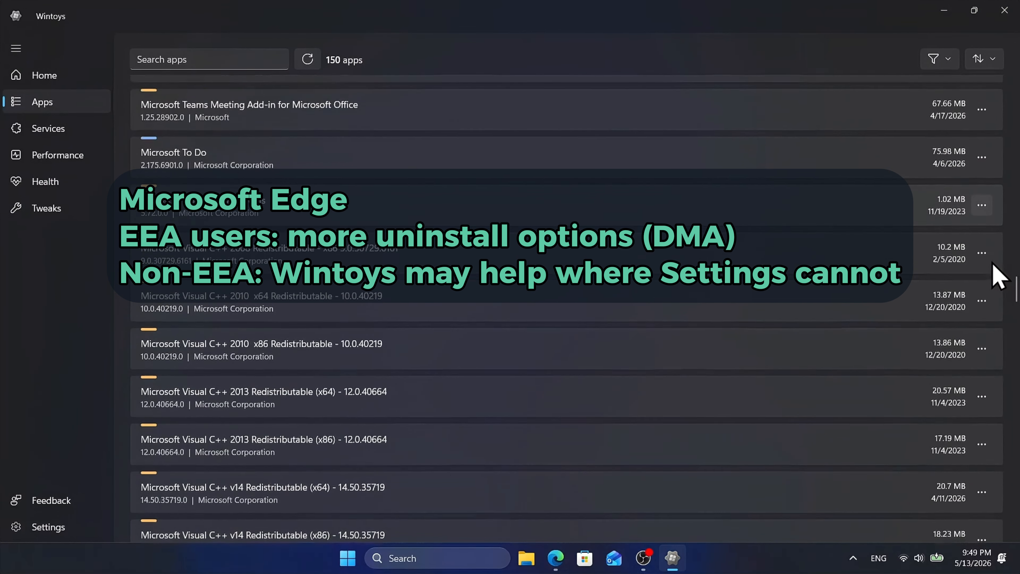
scroll(998, 276, down, 2)
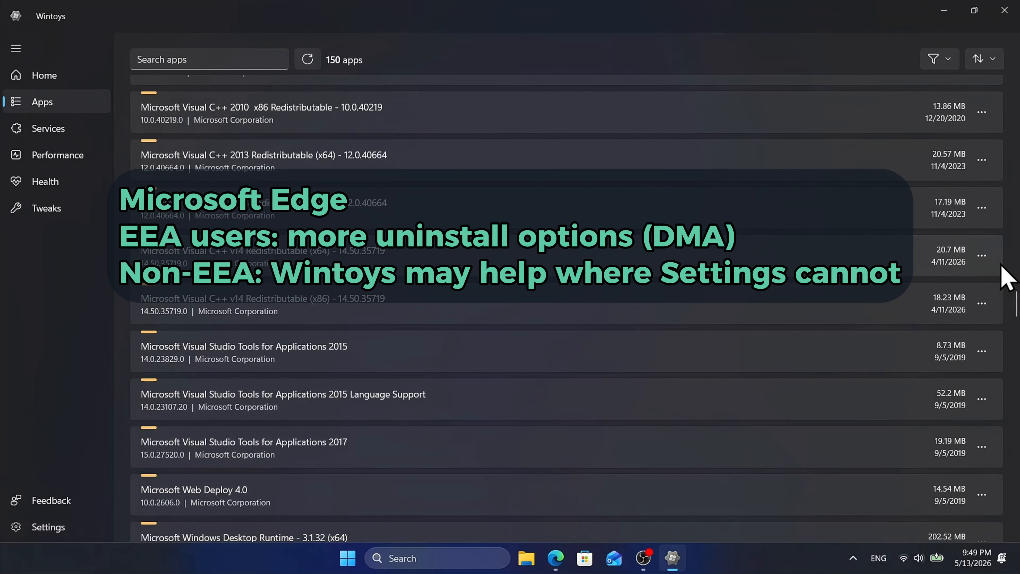
scroll(1004, 277, down, 5)
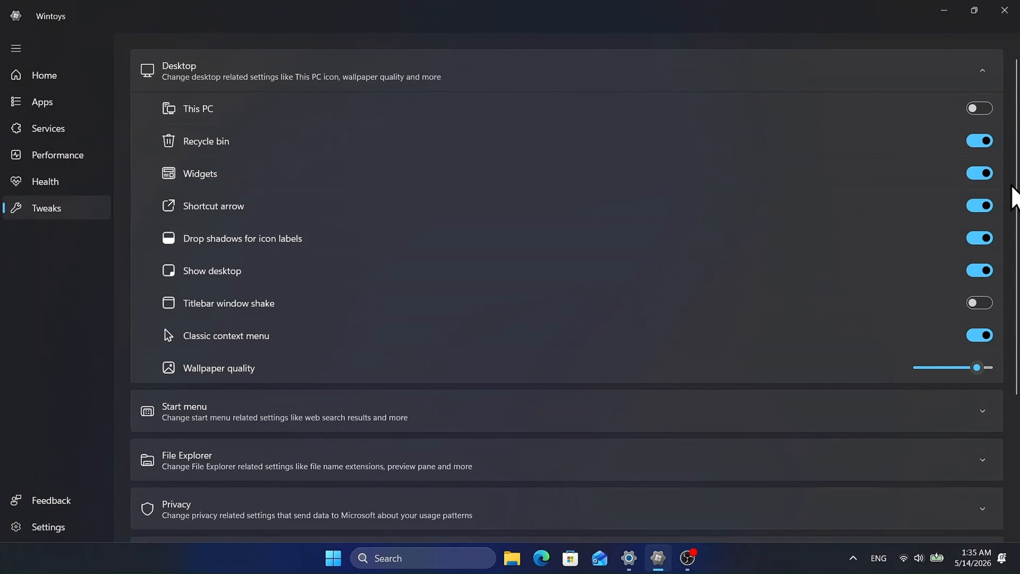
Step: Turn on the This PC desktop icon, shrink the window to check the desktop, and maximize it again
click(974, 10)
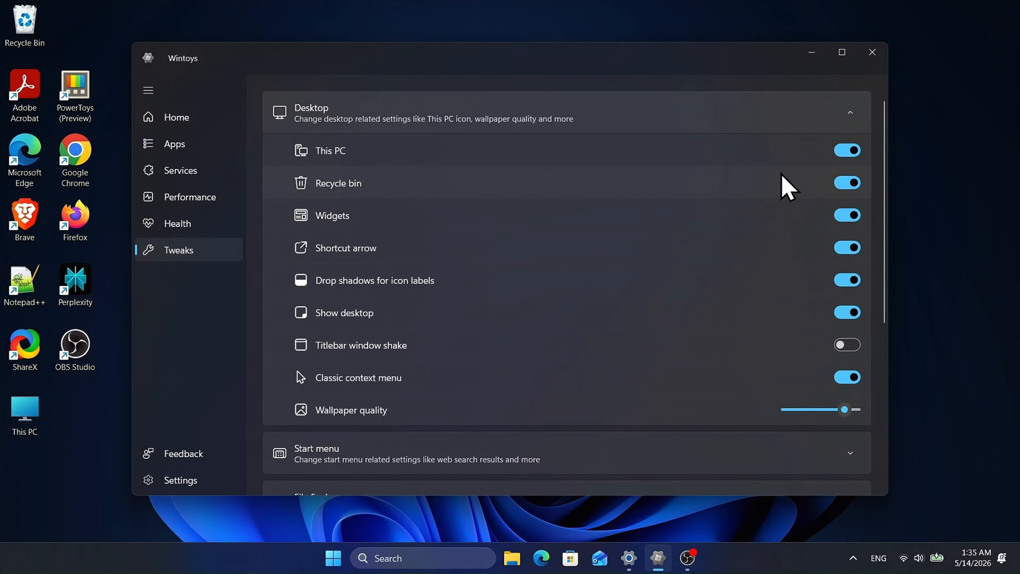
click(842, 53)
Step: In the File Explorer tweaks, switch Show file extension off and back on, and enable Show hidden and system items
scroll(1007, 312, down, 1)
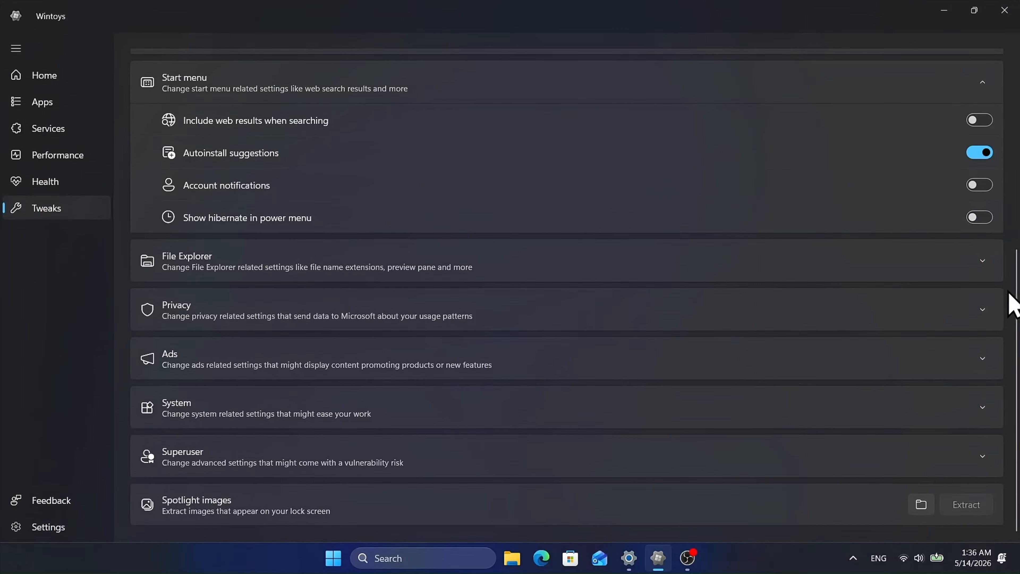
click(985, 268)
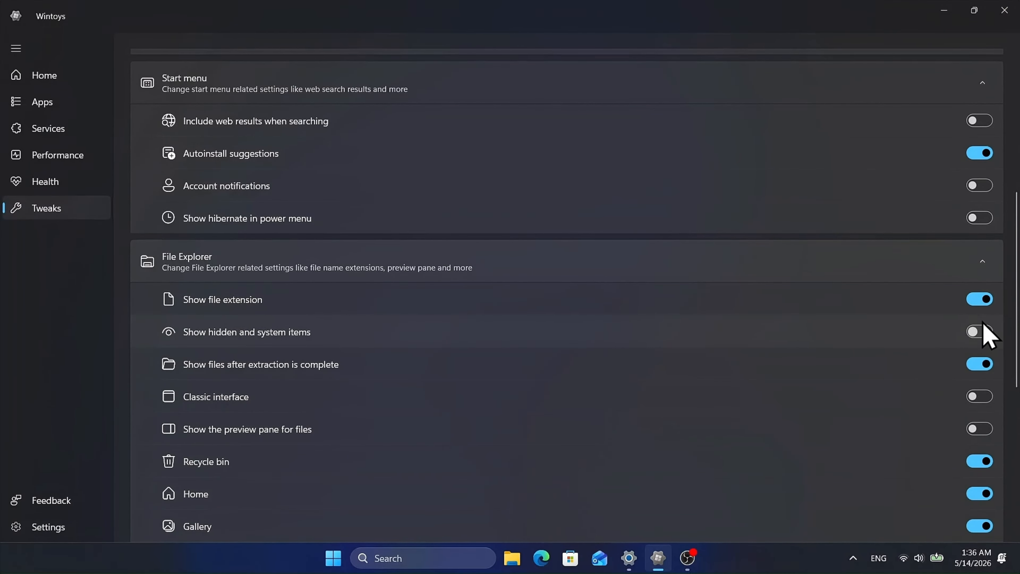
click(975, 302)
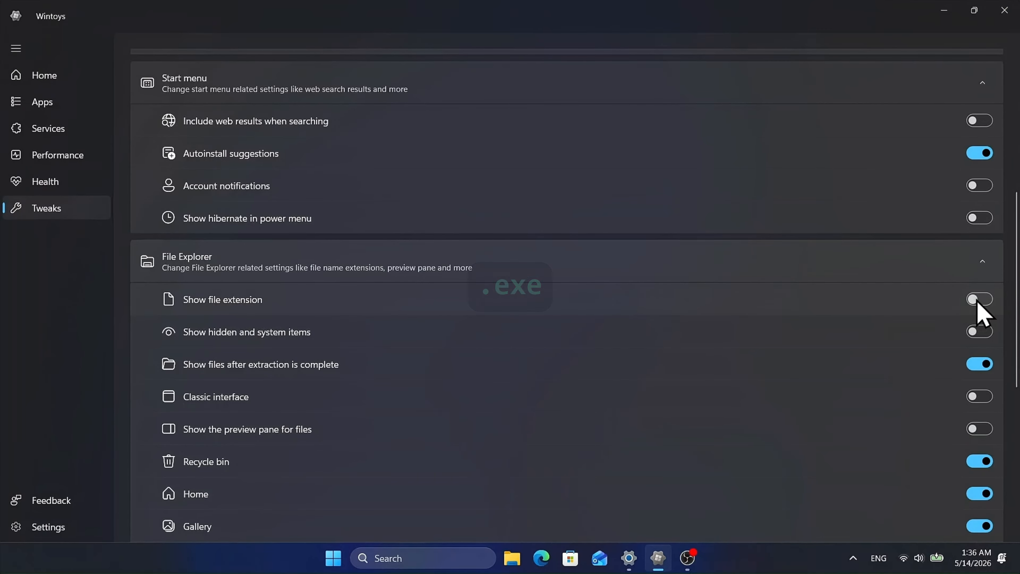
click(978, 303)
scroll(966, 342, down, 2)
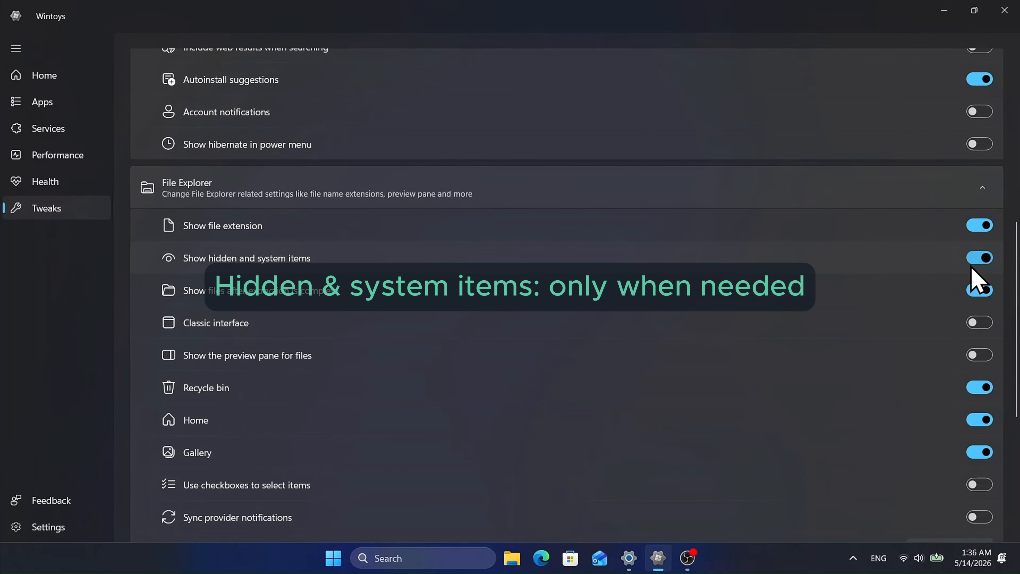
scroll(914, 351, down, 5)
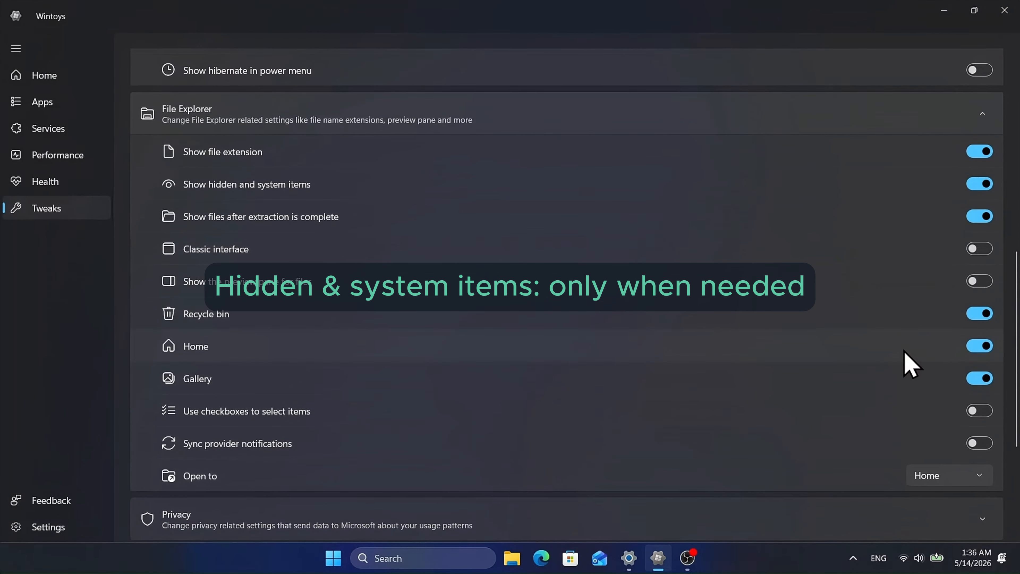
Step: Expand the Privacy tweaks, review the telemetry and tracking options and the explanation for Location, and collapse the section
scroll(909, 366, down, 3)
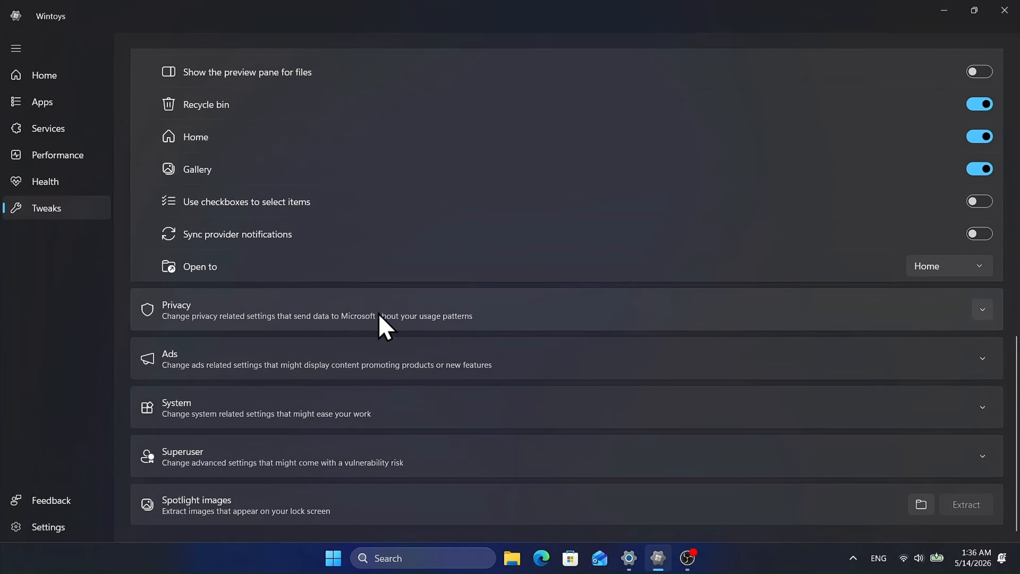
click(983, 309)
scroll(864, 353, down, 4)
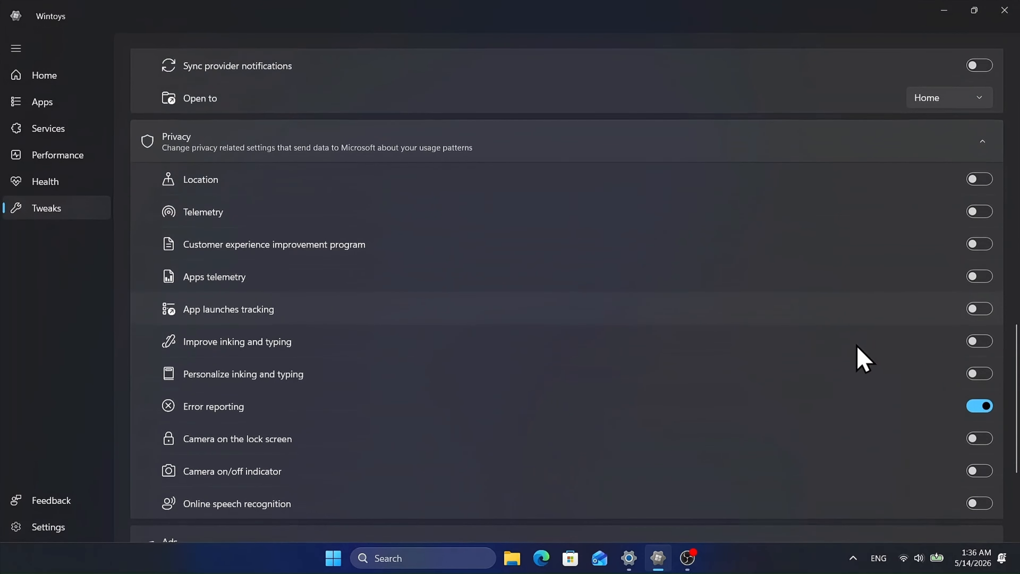
scroll(864, 357, down, 1)
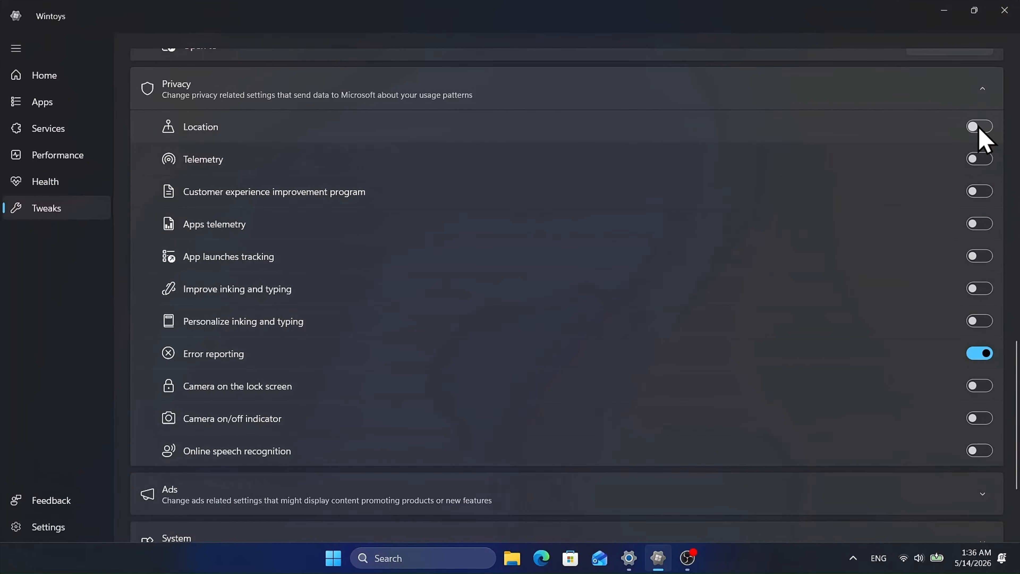
mouse_move(979, 129)
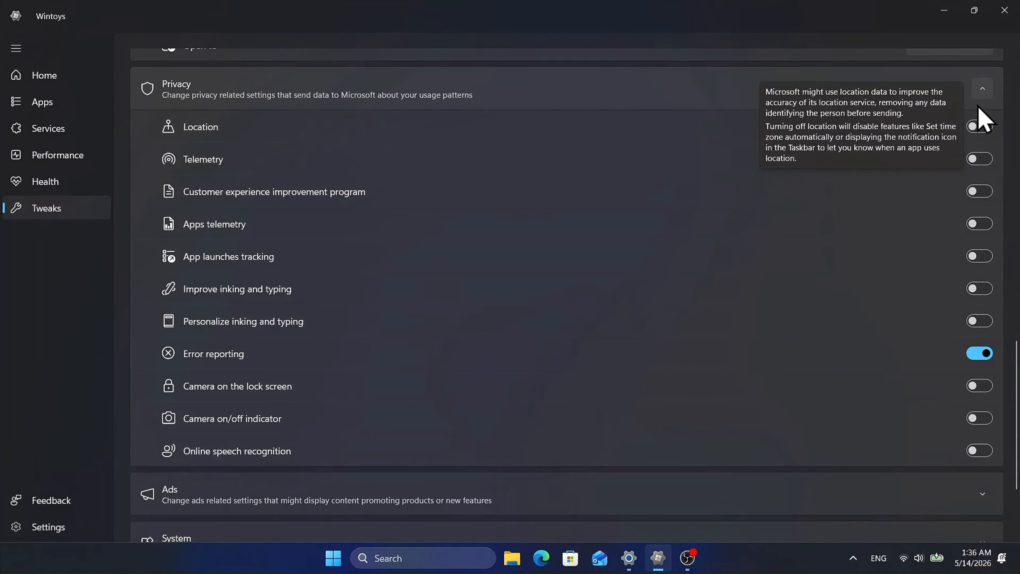
click(984, 94)
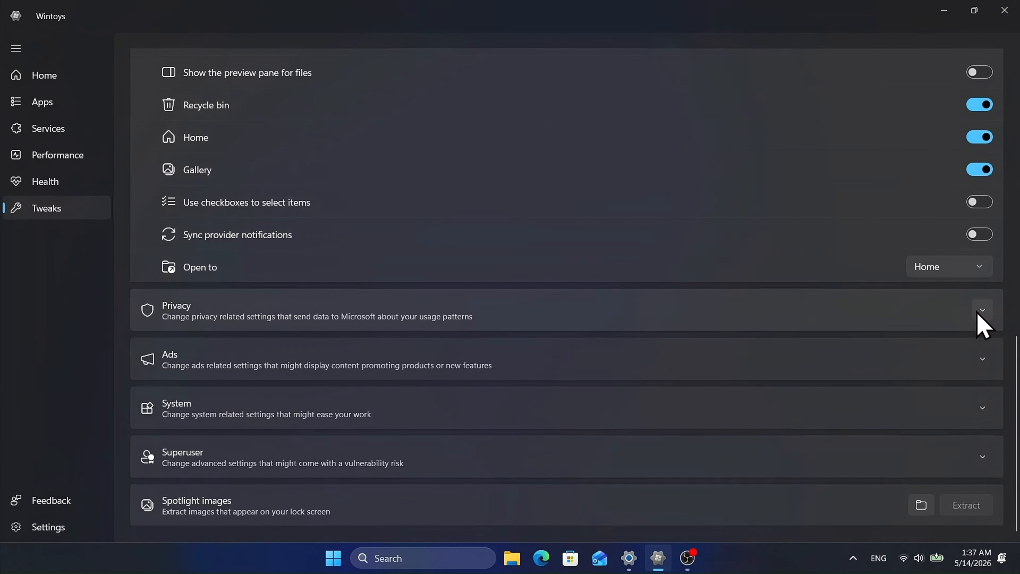
Step: Expand the Ads tweaks and review the options for suggested content, notifications and tips
click(983, 361)
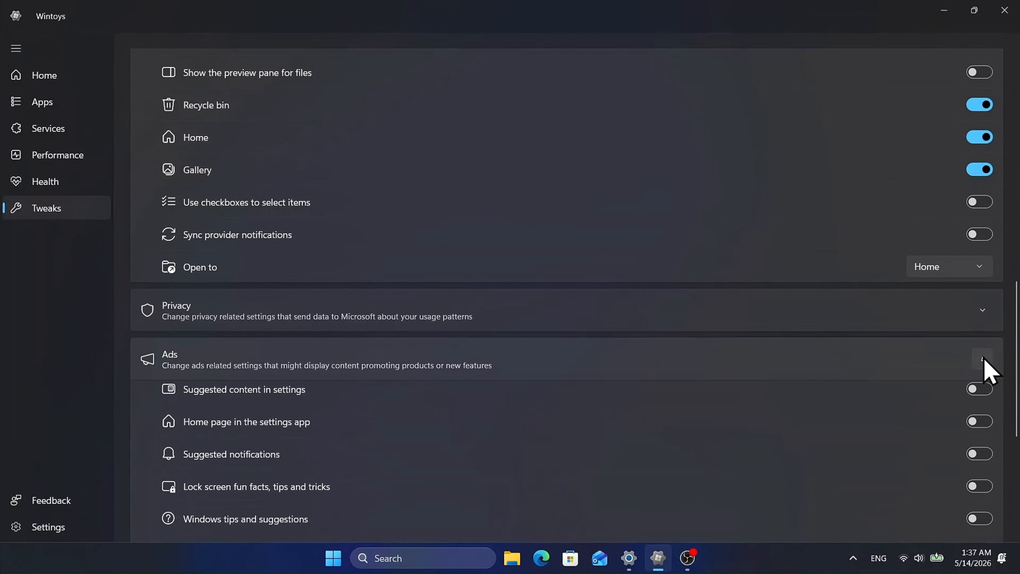
scroll(882, 372, down, 5)
scroll(880, 368, down, 2)
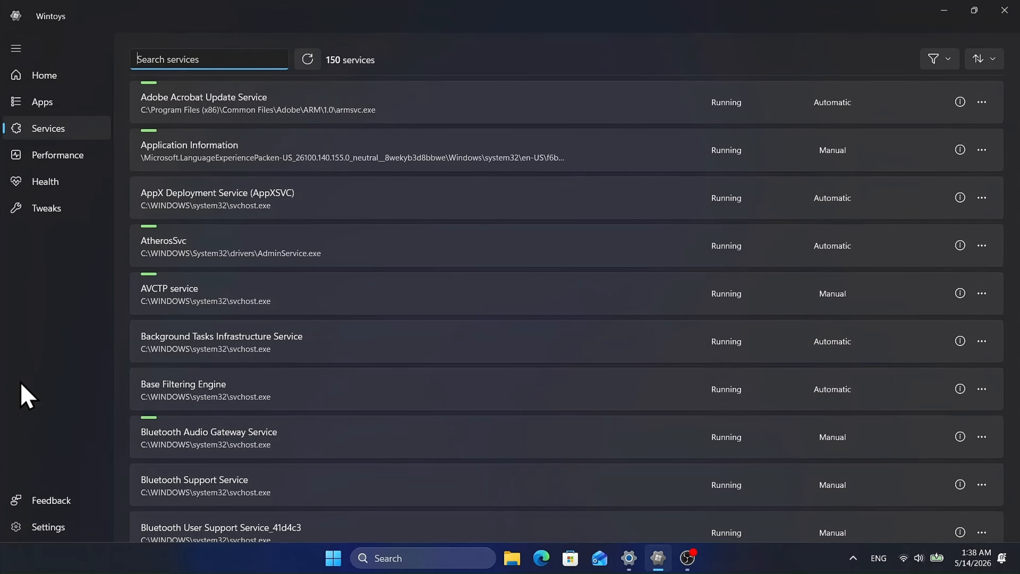
Step: Filter the services by "print", look up the Print Spooler service on the web, and close the browser after reading
text(print)
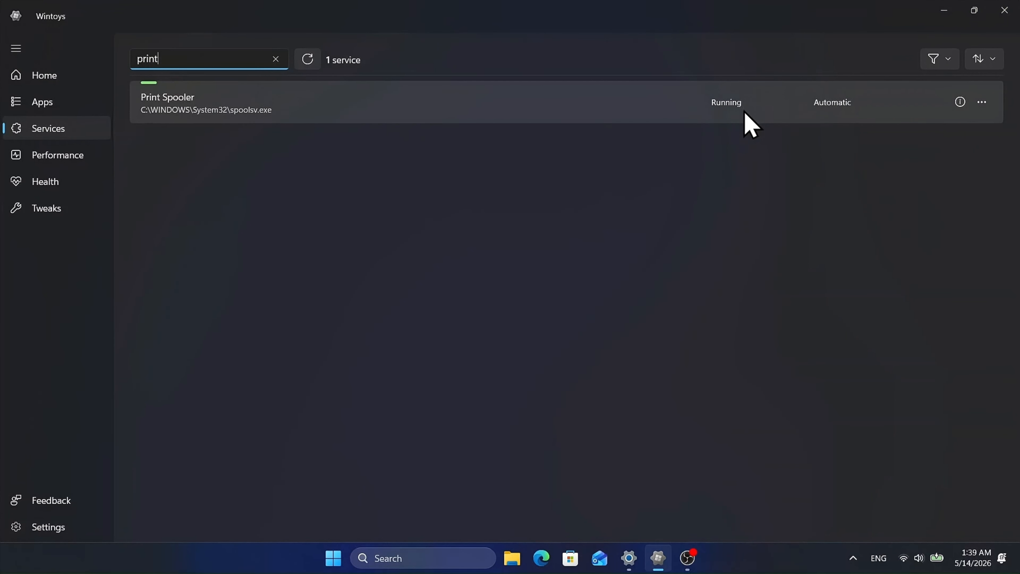
click(980, 103)
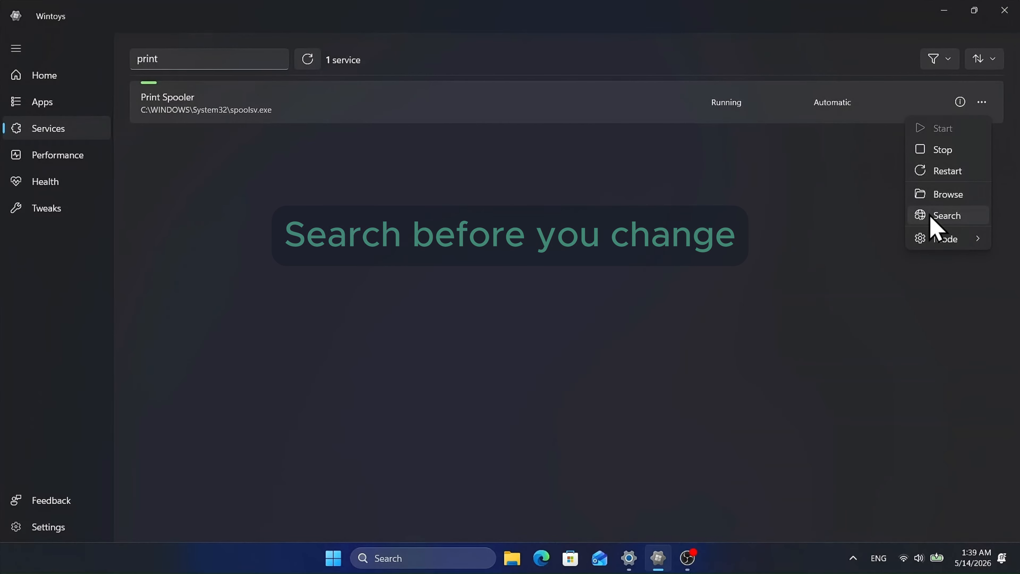
click(940, 216)
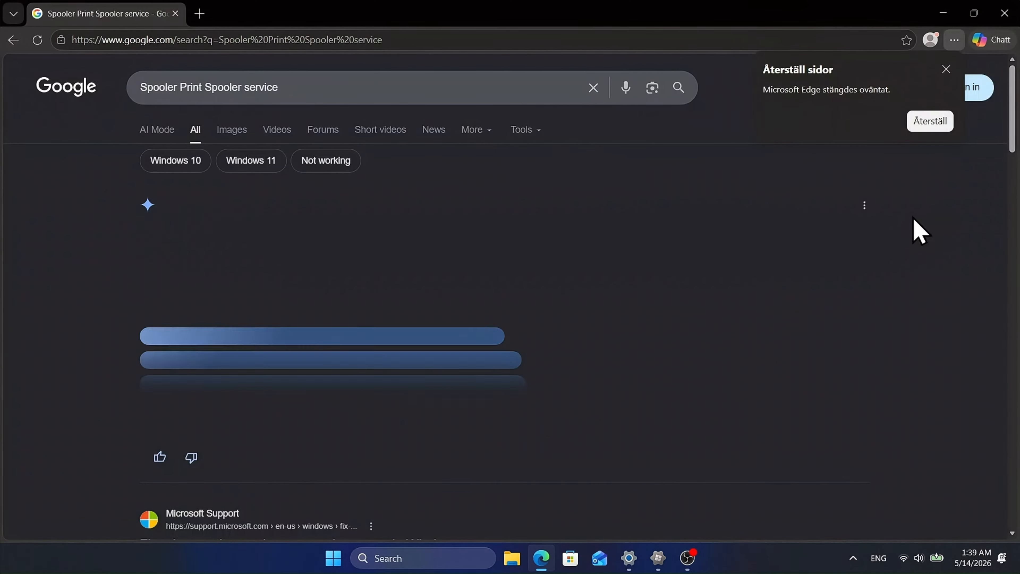
click(370, 420)
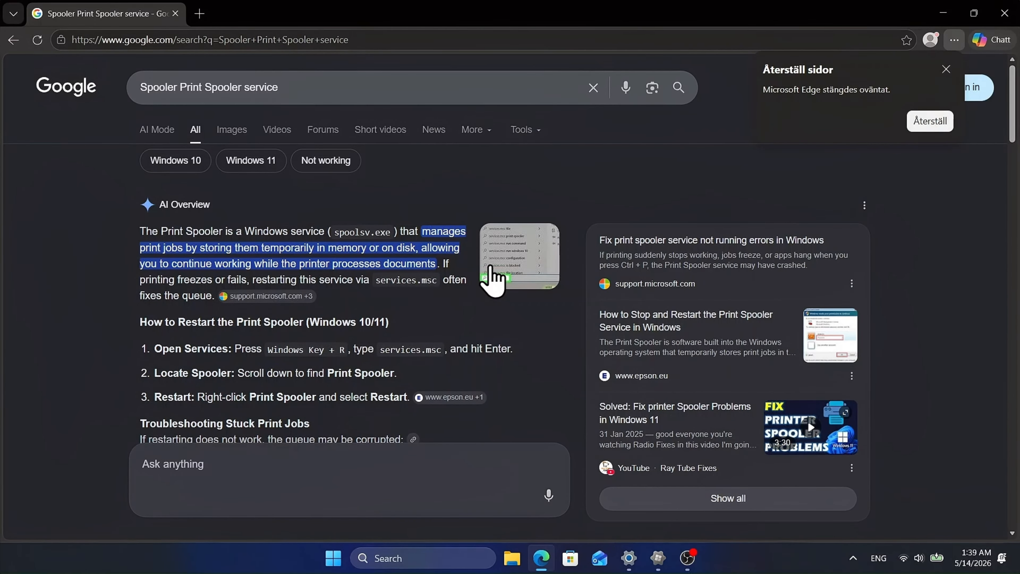
click(1003, 13)
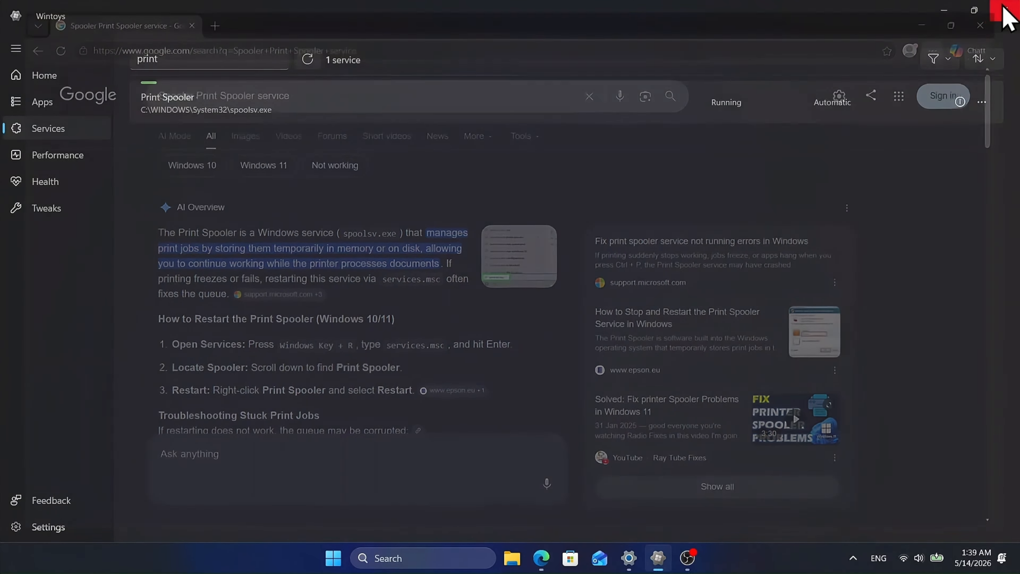
Step: Set the Print Spooler service's startup mode to Manual and restart the service
click(982, 103)
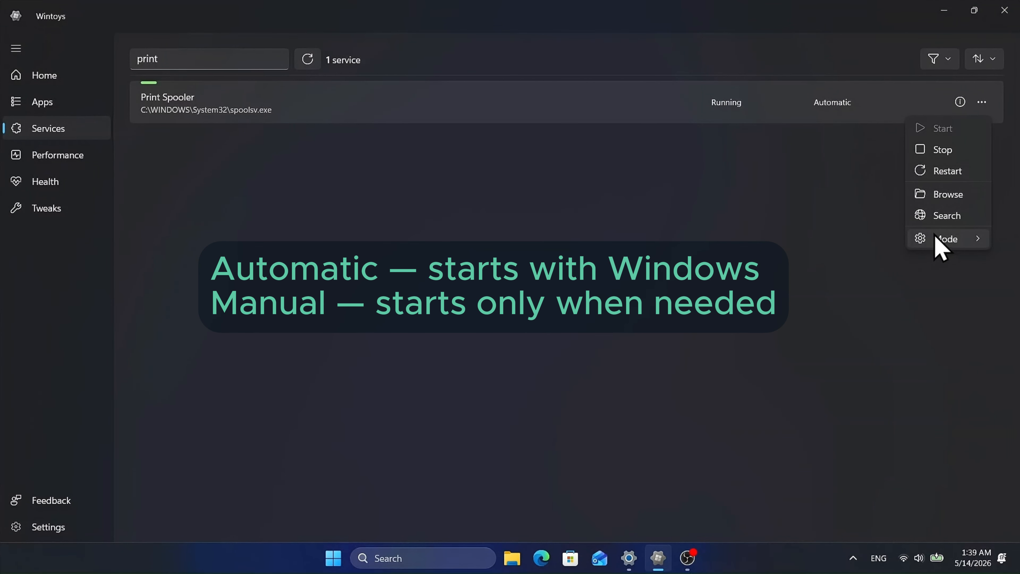
mouse_move(939, 240)
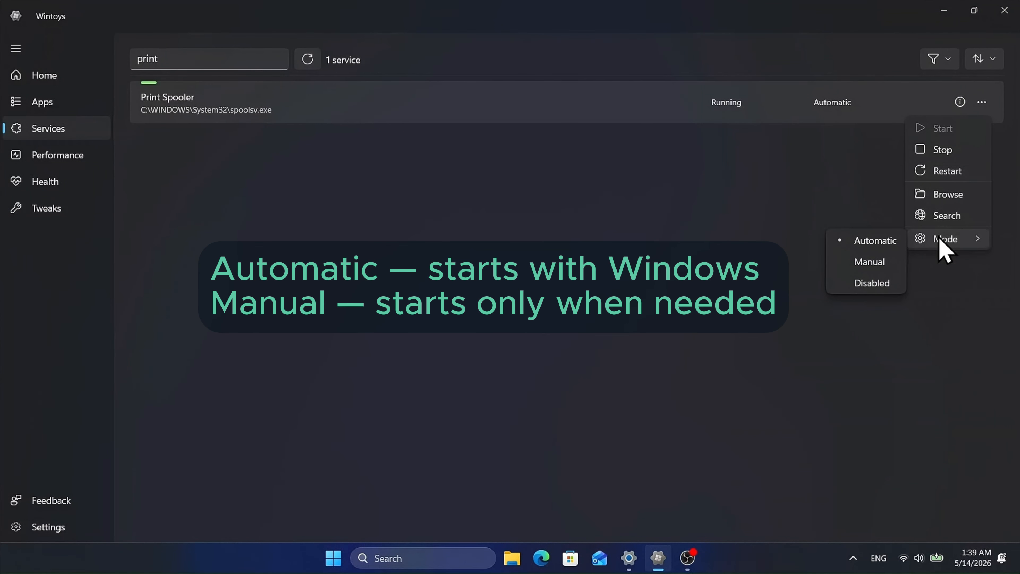
click(869, 264)
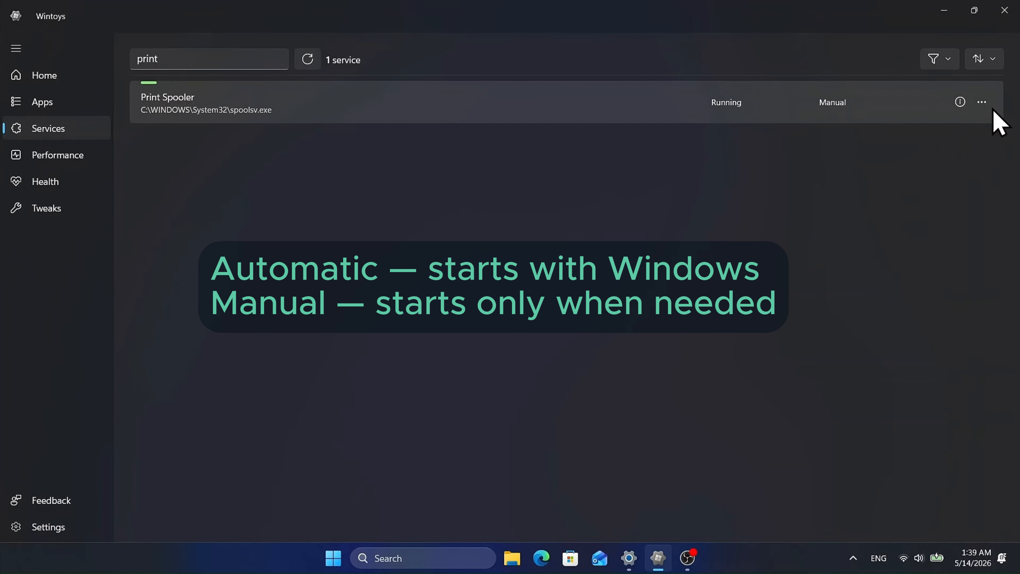
click(982, 103)
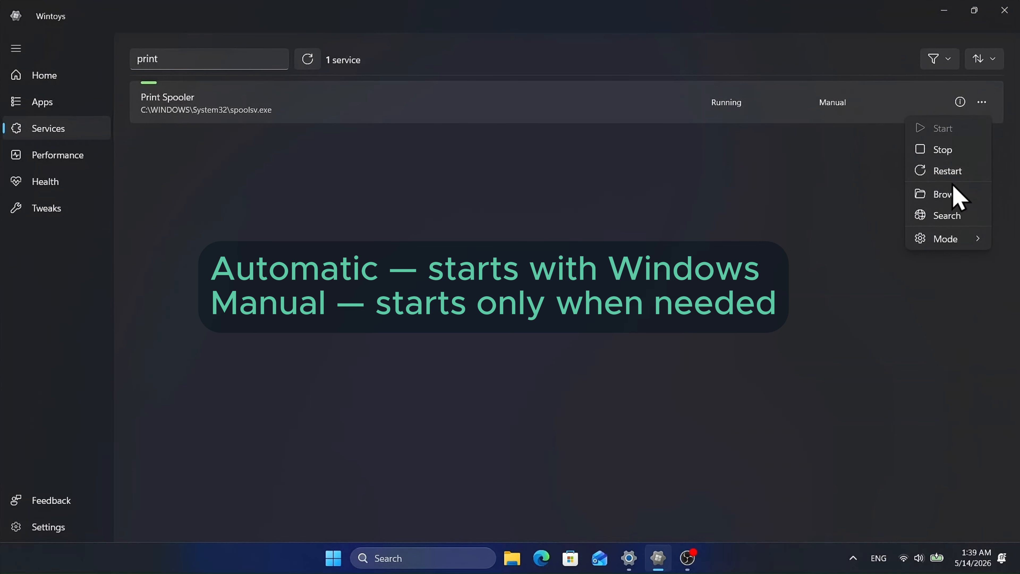
click(947, 172)
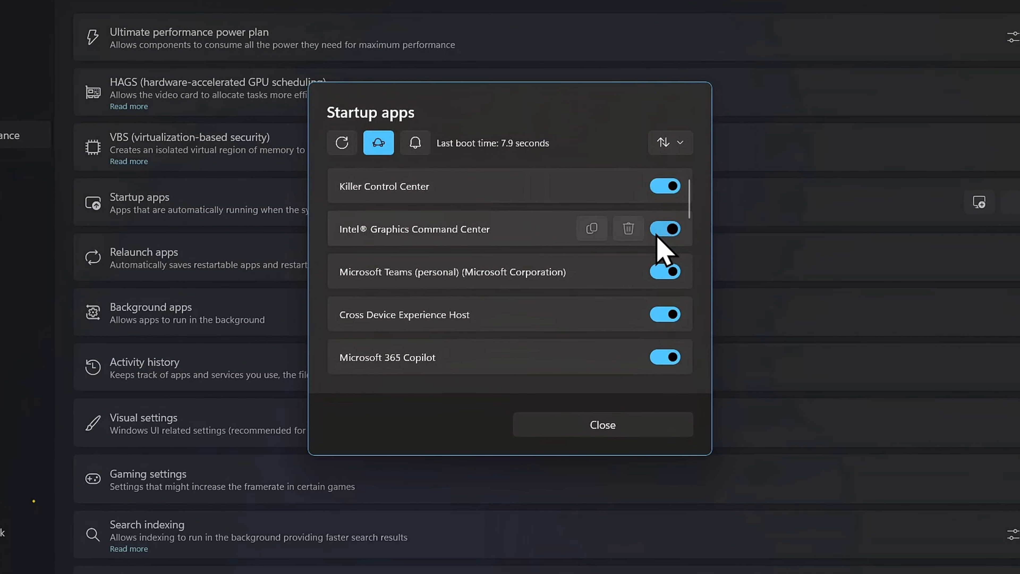
Step: Disable Teams in the Startup apps list so it does not launch with Windows
scroll(661, 268, down, 2)
scroll(663, 274, down, 3)
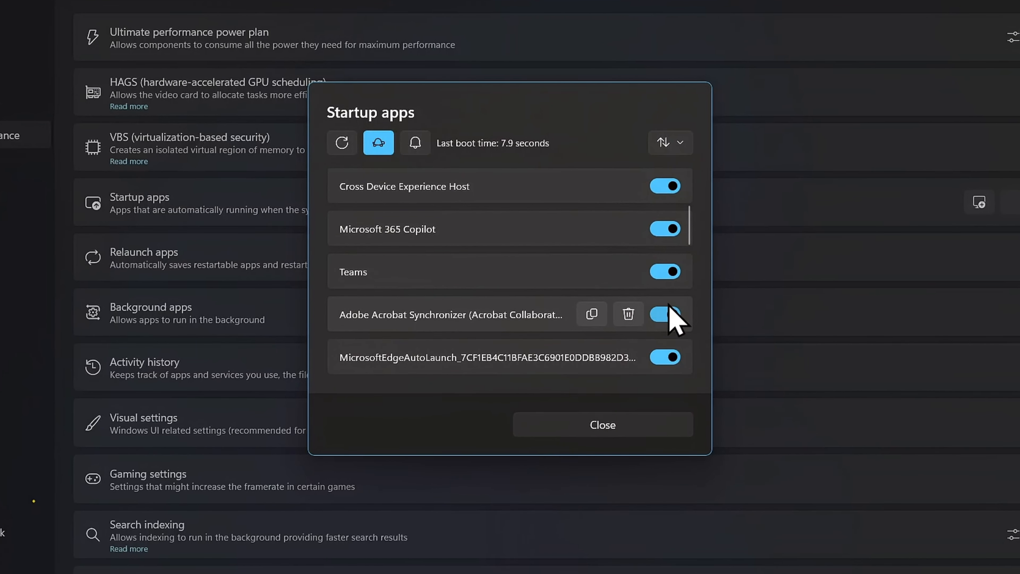
click(660, 272)
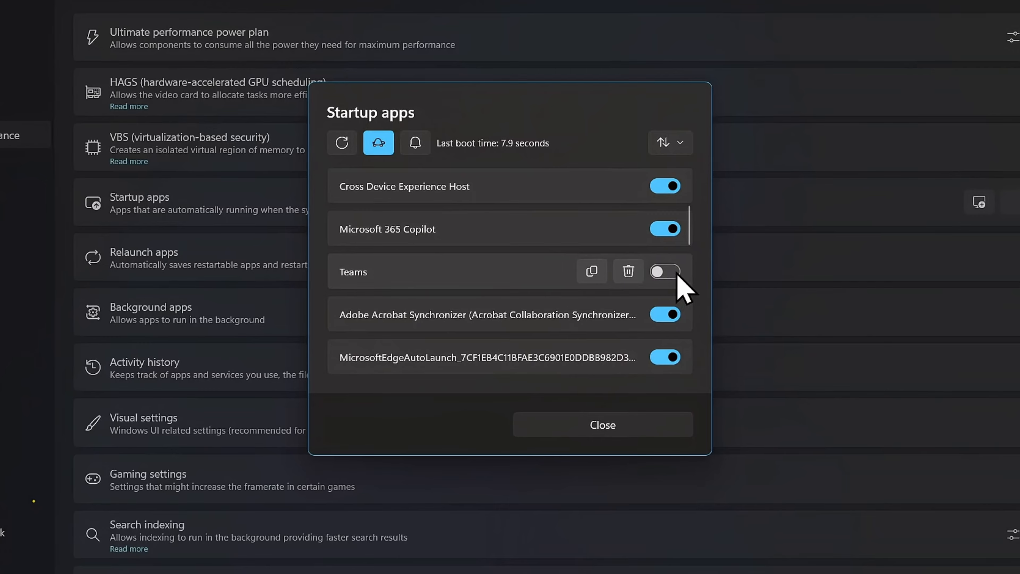
scroll(678, 275, up, 3)
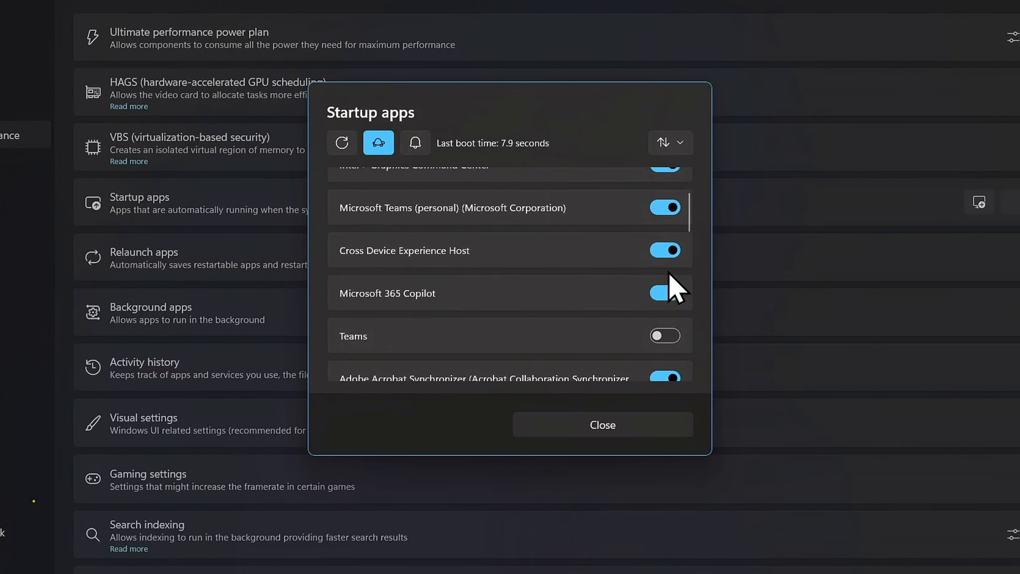
Step: Review the remaining entries in the Startup apps list and close the list
scroll(678, 286, up, 2)
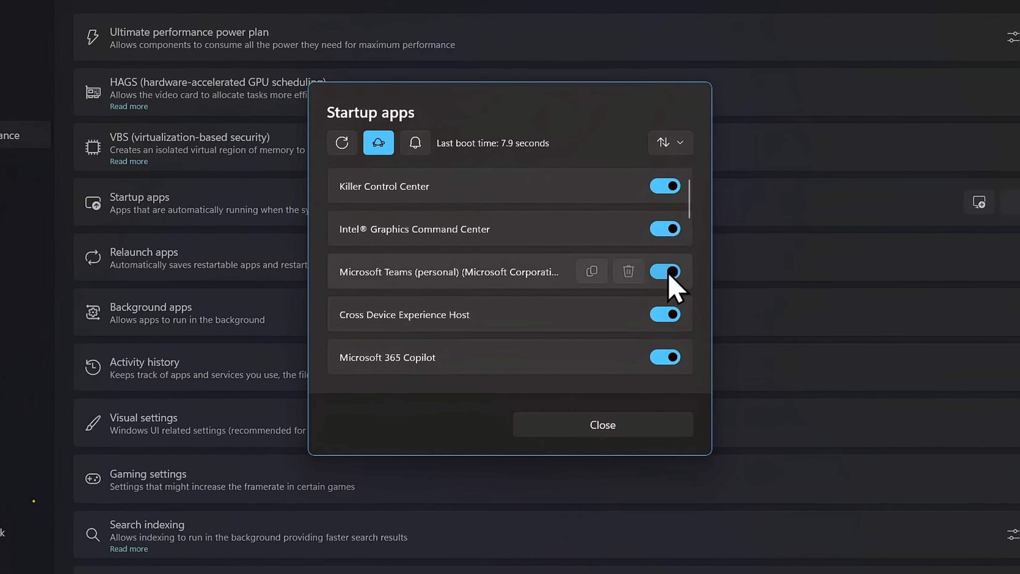
scroll(669, 275, down, 5)
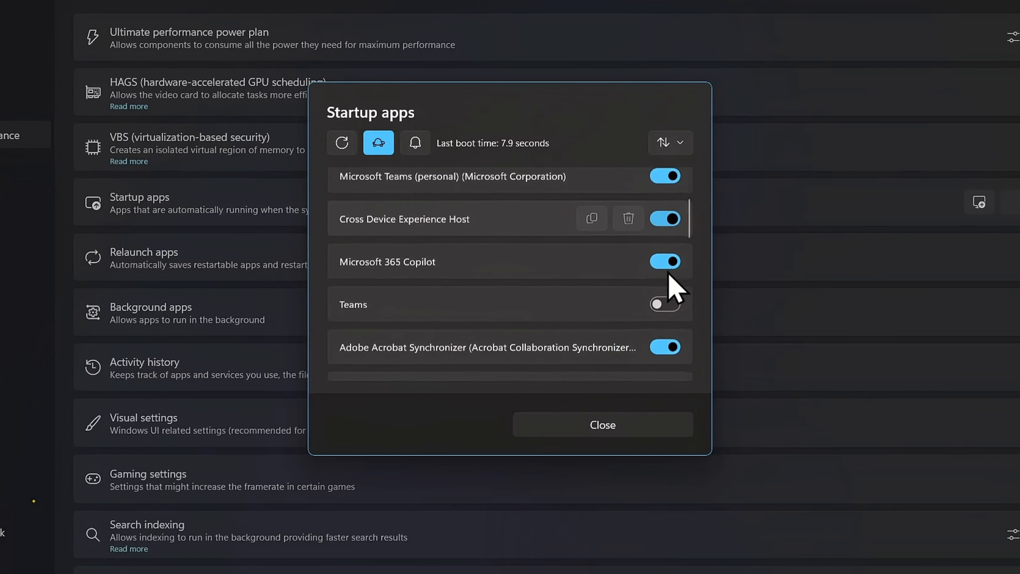
scroll(676, 286, down, 1)
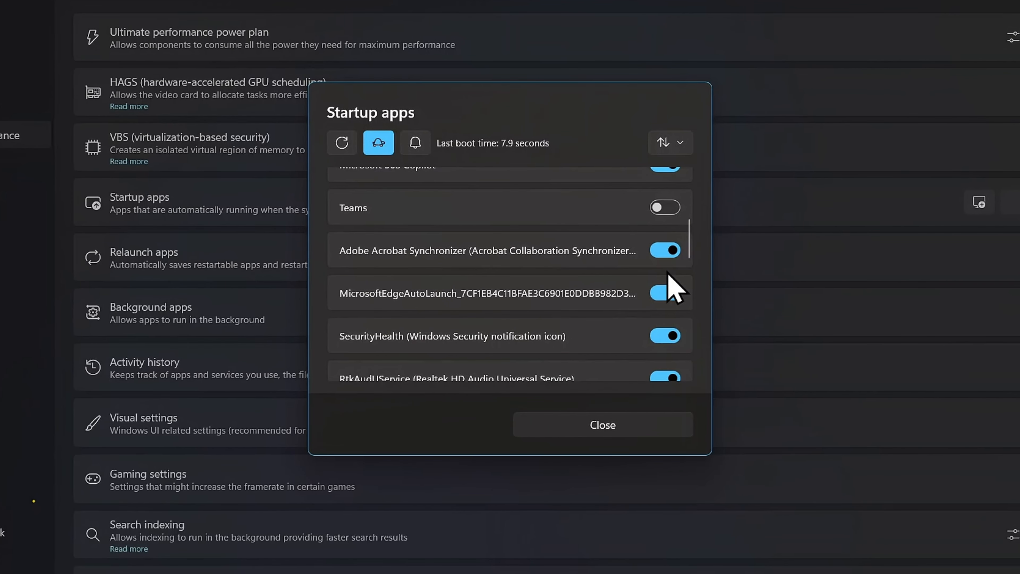
scroll(676, 287, down, 1)
scroll(664, 282, down, 1)
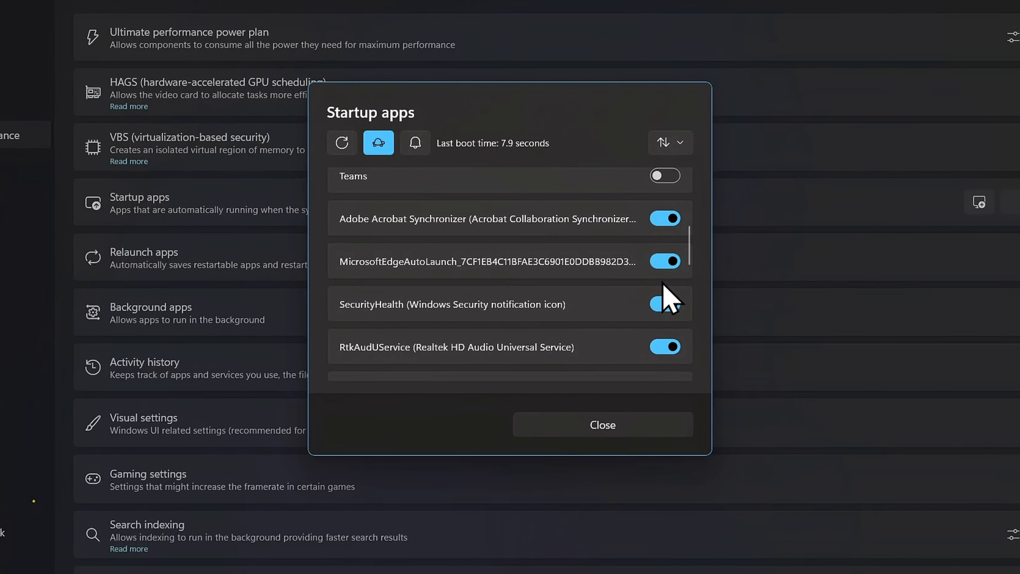
scroll(671, 298, down, 4)
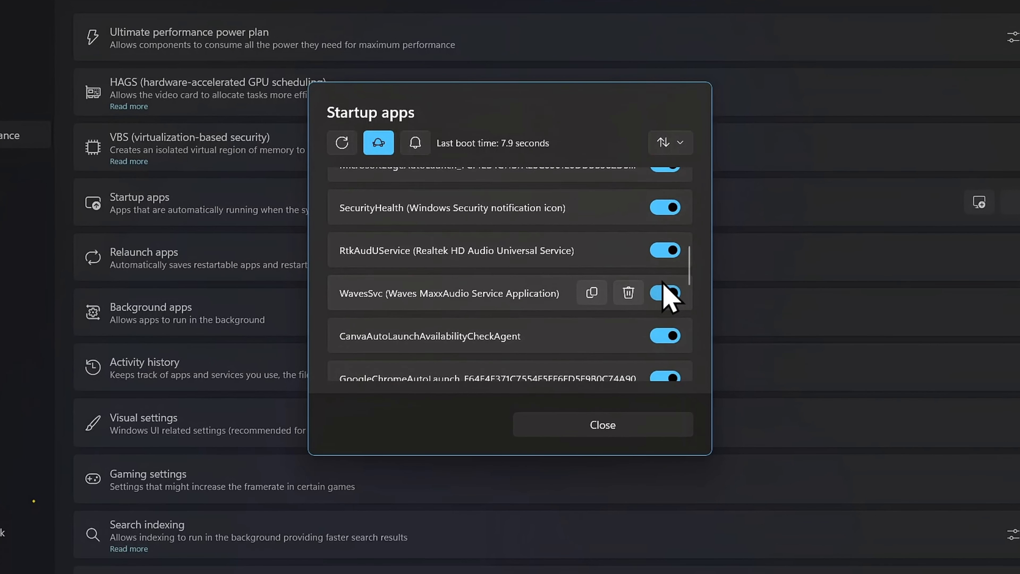
click(605, 425)
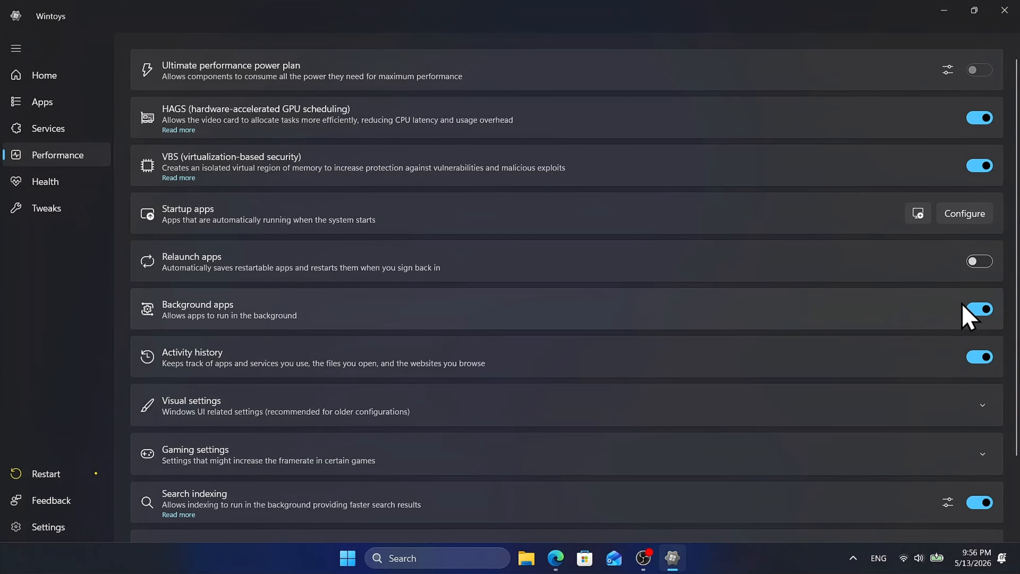
Step: Turn off Search indexing in the performance settings to reduce background activity
mouse_move(977, 318)
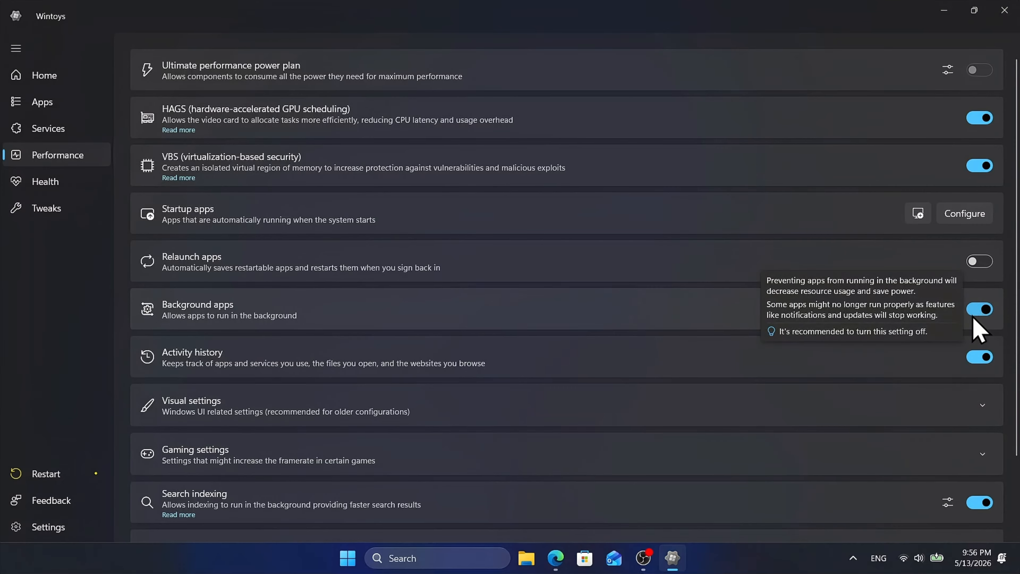
mouse_move(979, 366)
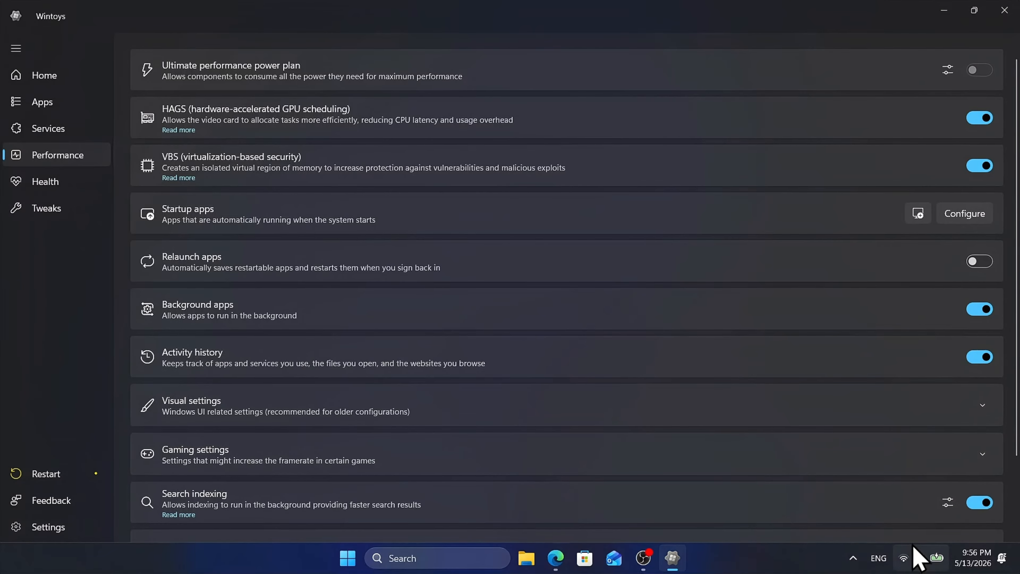
scroll(941, 538, down, 3)
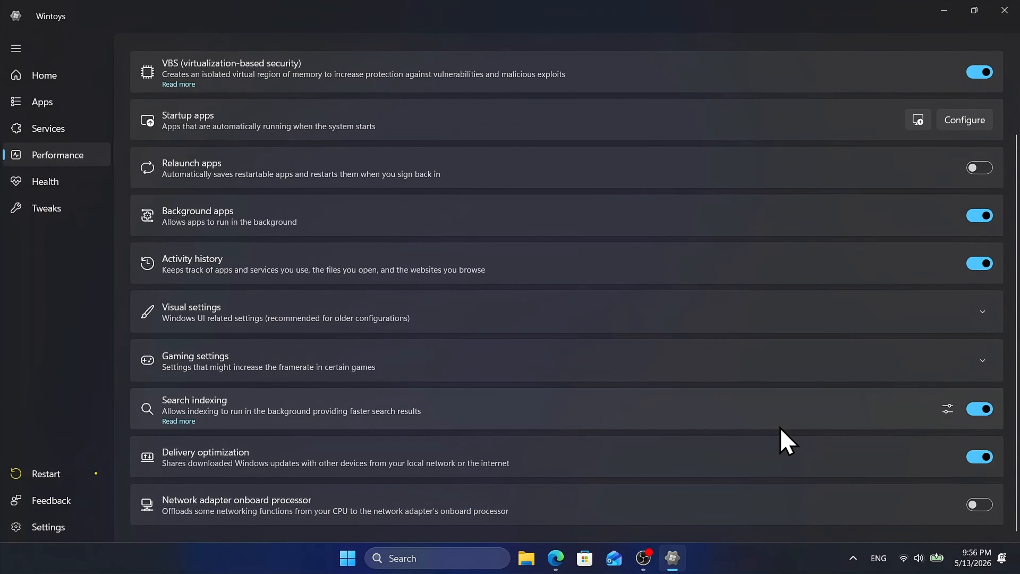
mouse_move(976, 414)
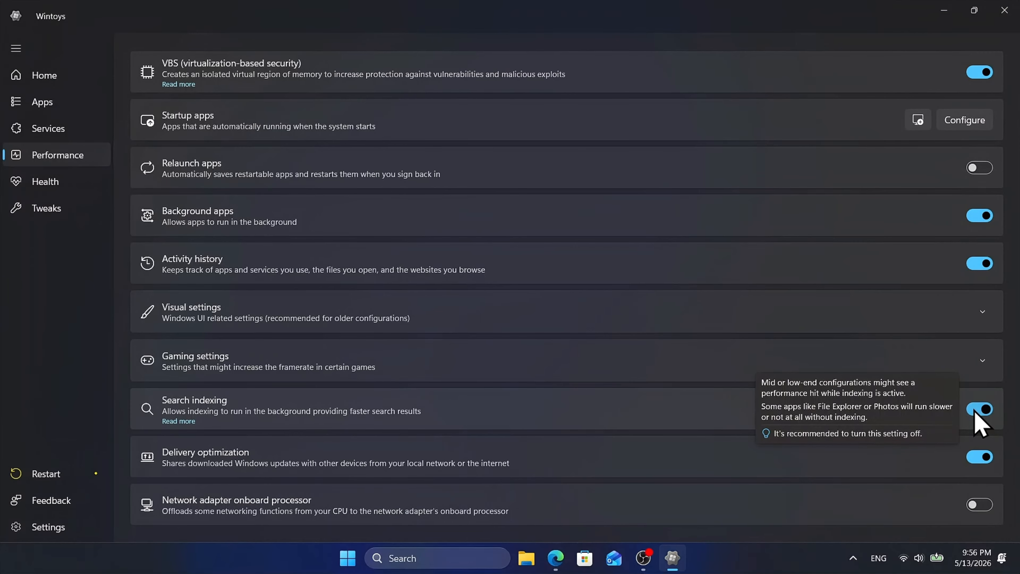
click(976, 414)
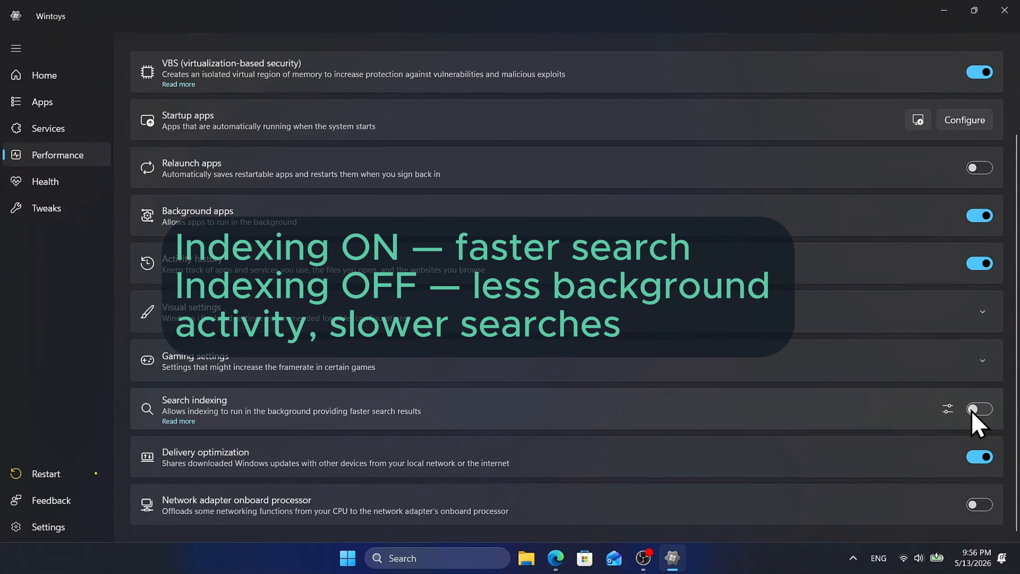